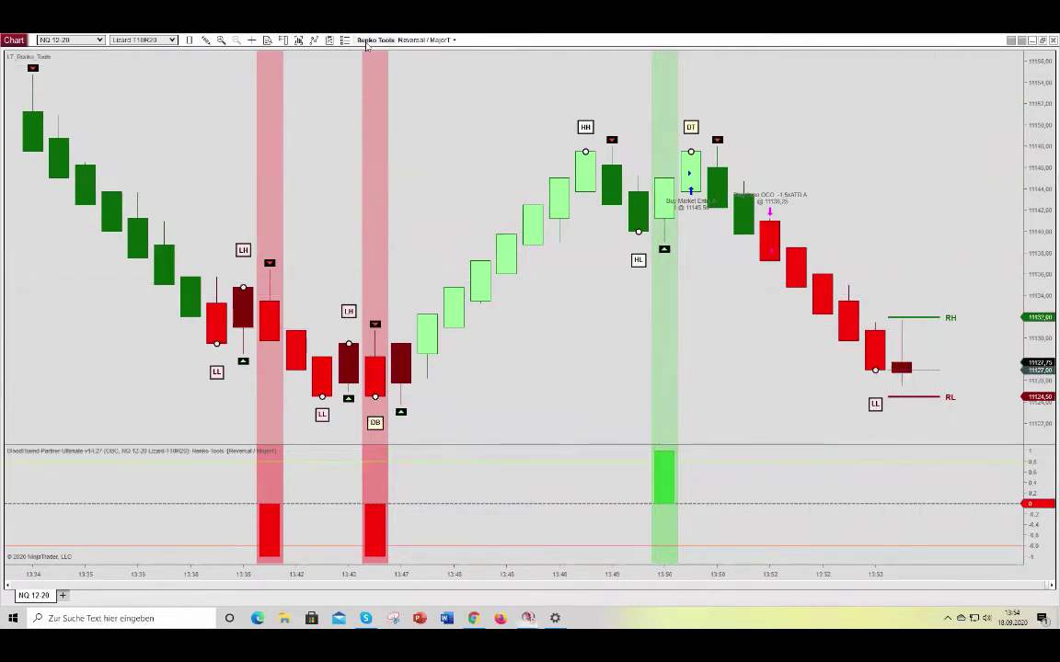
# - Inspect the Reversal / MajorT logic graph, moving the MajorT and Reversal Bar Signal nodes lower
pyautogui.click(329, 39)
pyautogui.click(241, 157)
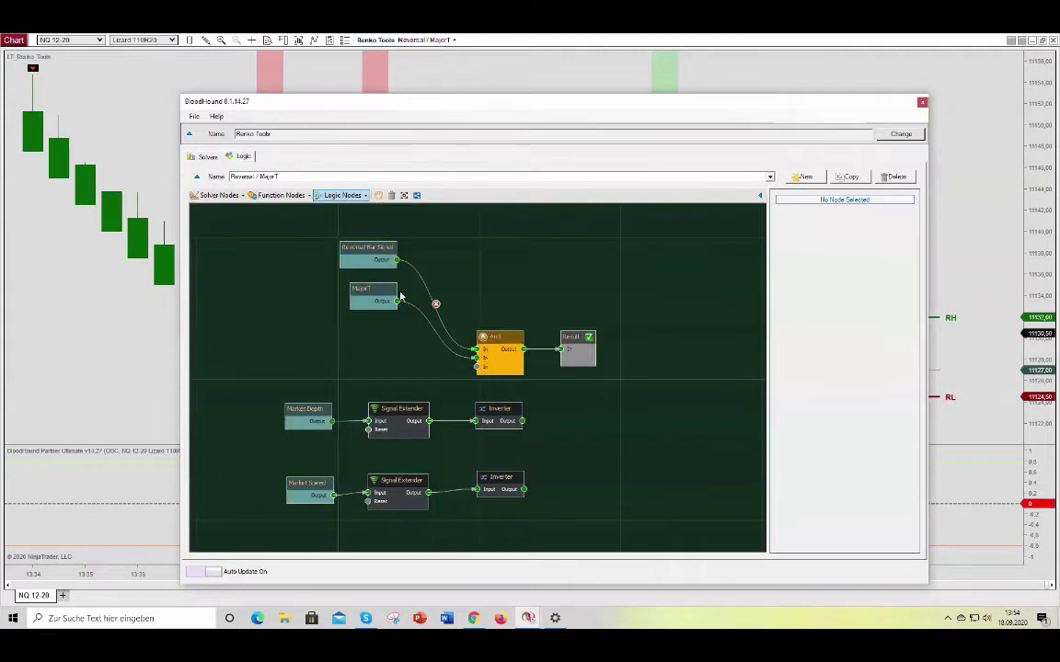
pyautogui.moveTo(368, 291); pyautogui.dragTo(368, 337)
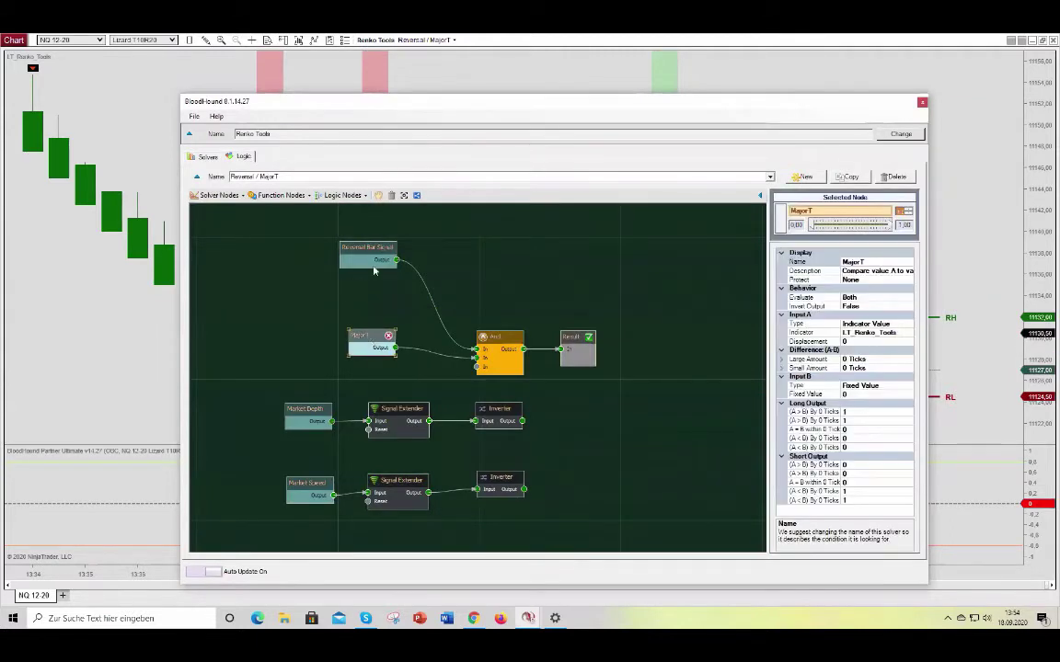
pyautogui.moveTo(369, 249); pyautogui.dragTo(369, 293)
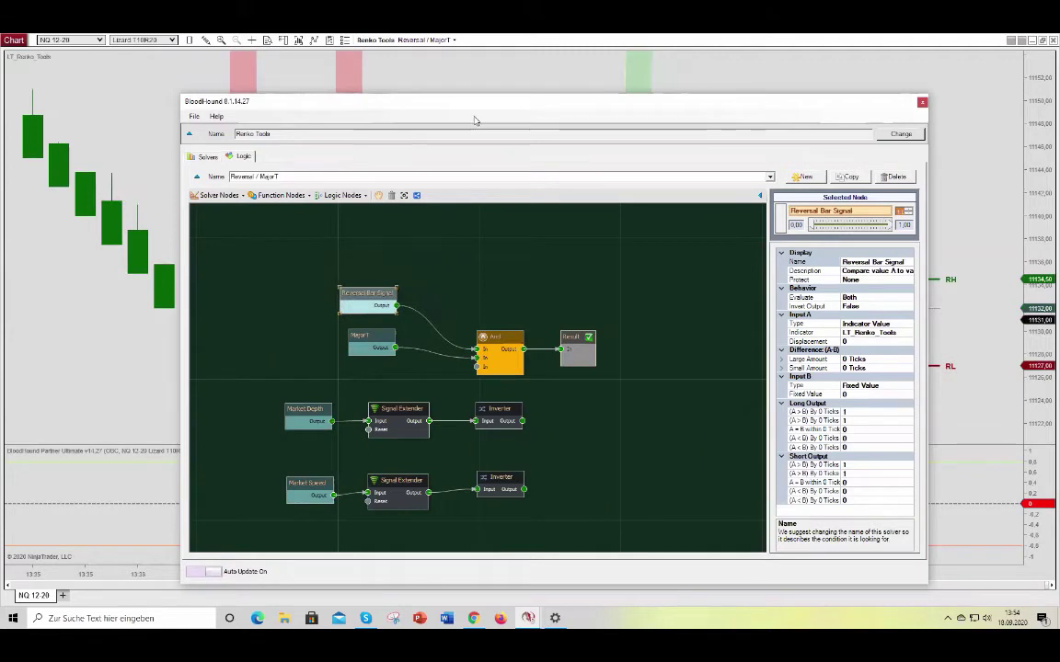
pyautogui.hotkey('alt', 'F4')
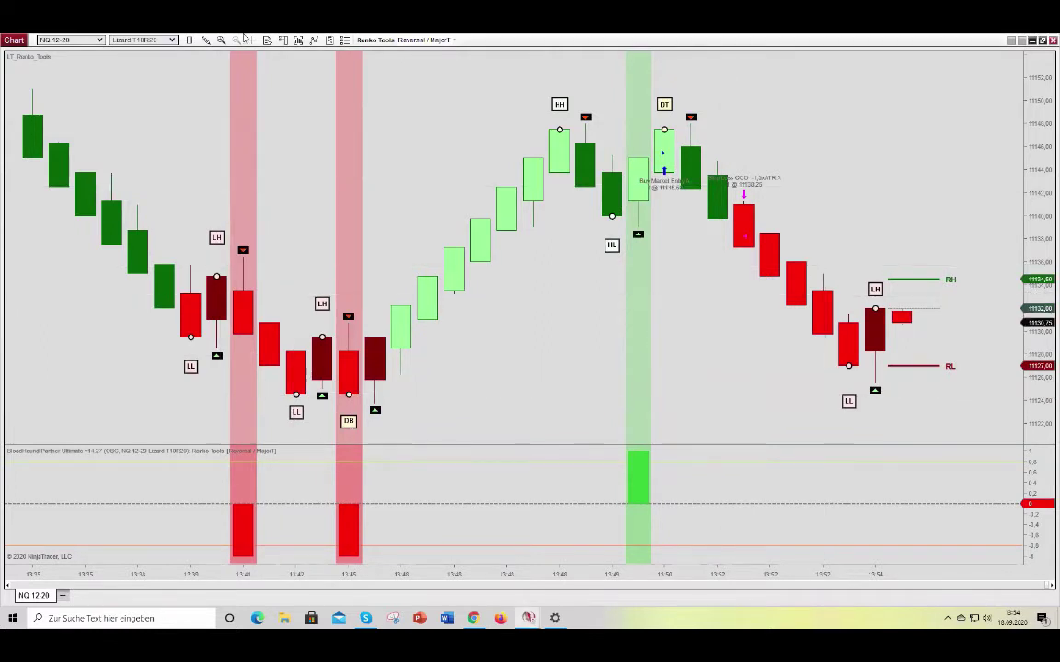
# - Add SIBlackBird from SharkIndicators with Backtest Mode and Enabled ticked
pyautogui.click(299, 40)
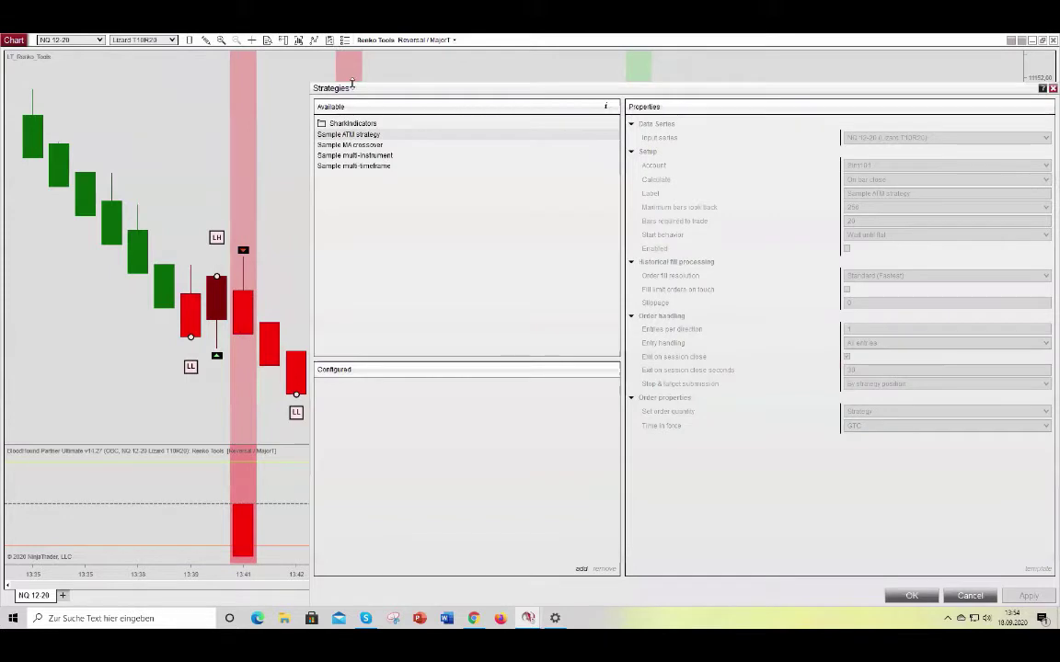
pyautogui.click(357, 124)
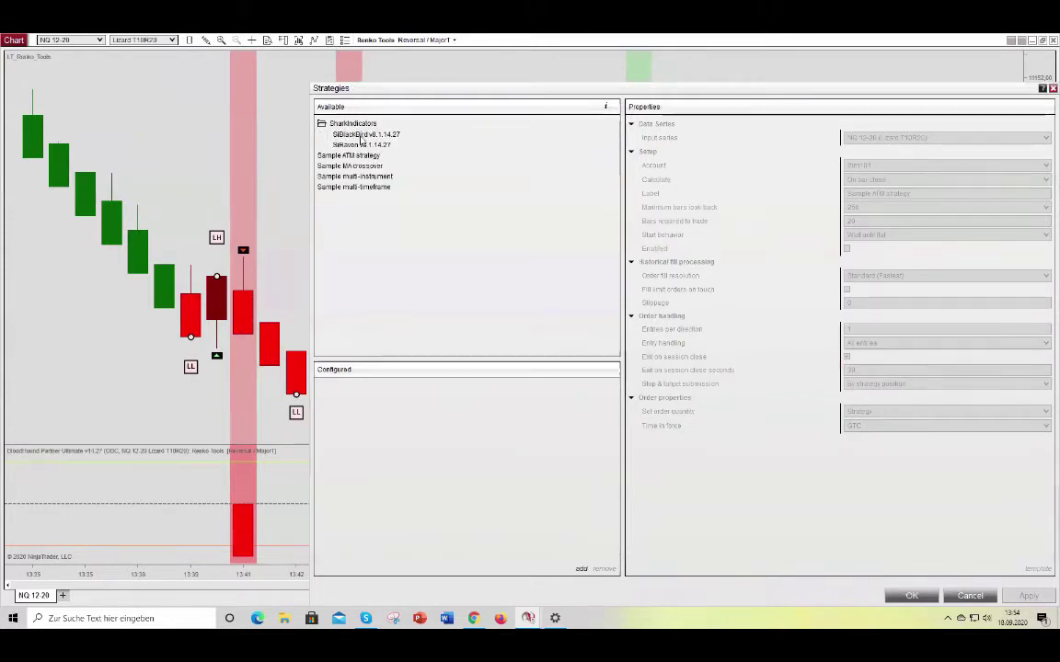
pyautogui.doubleClick(361, 136)
pyautogui.click(846, 163)
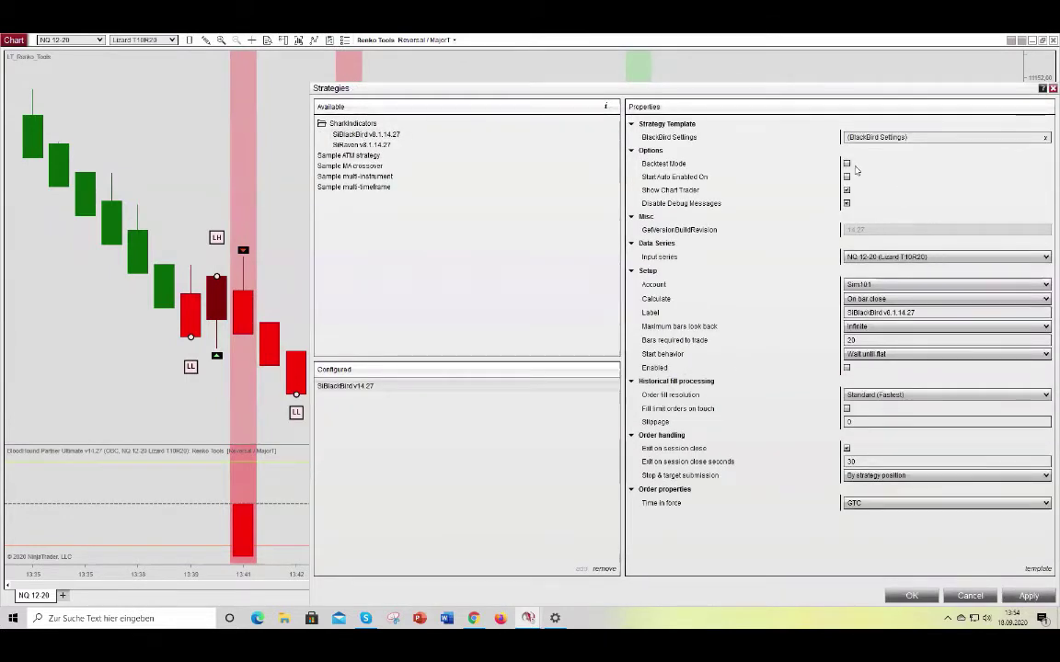
pyautogui.click(846, 368)
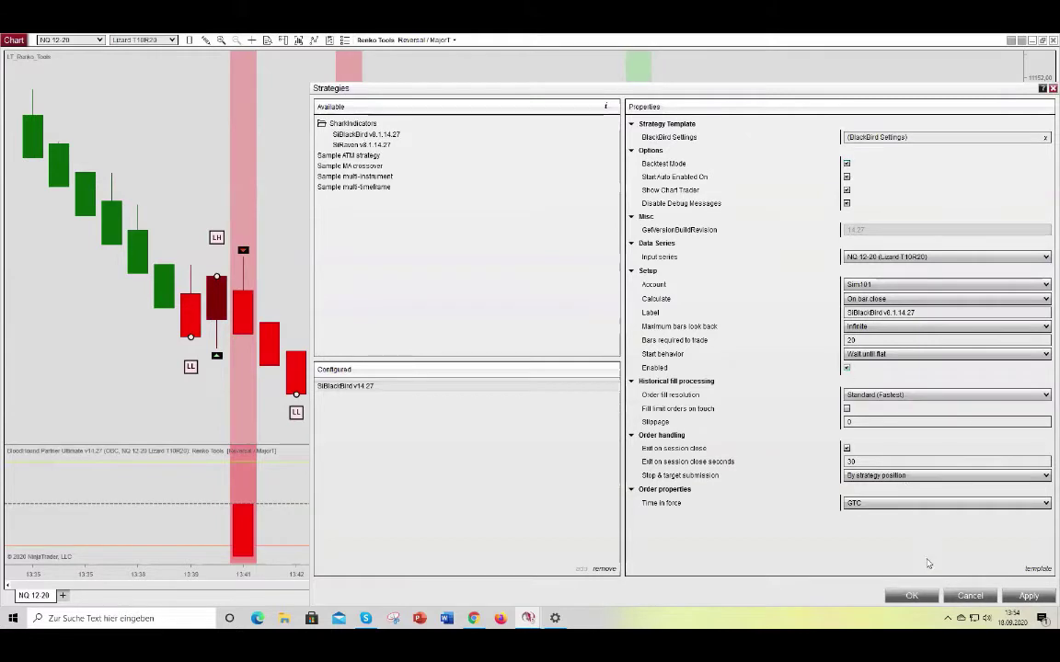
pyautogui.click(910, 595)
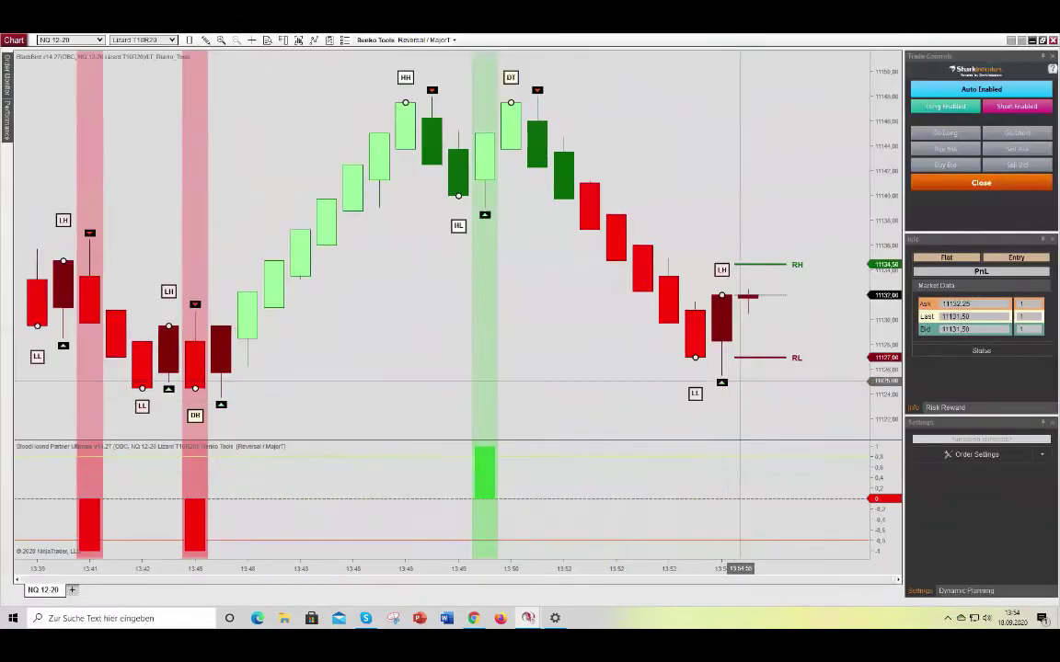
# - In BlackBird Settings, create a signal named Renko Tools using the Renko Tools template file
pyautogui.click(977, 454)
pyautogui.click(161, 205)
pyautogui.click(183, 219)
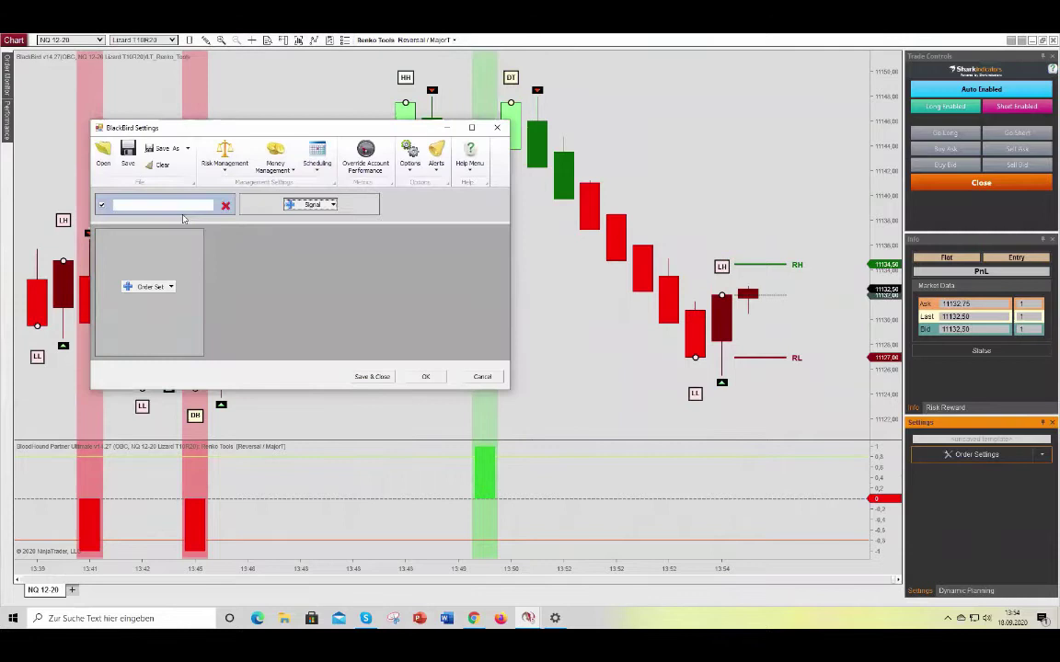
pyautogui.click(175, 205)
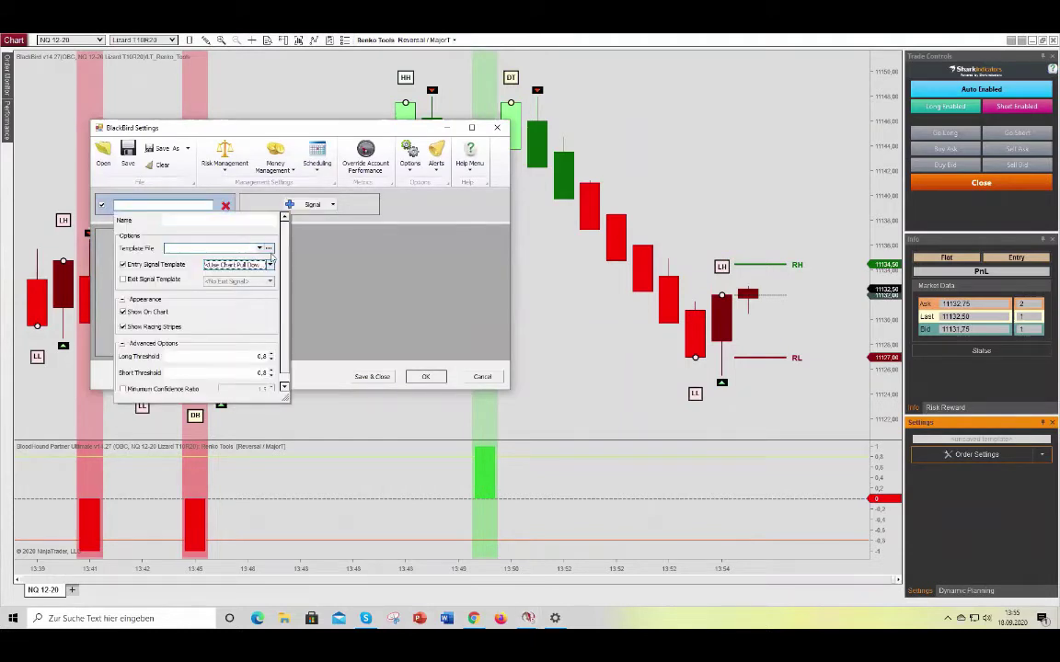
pyautogui.click(268, 249)
pyautogui.click(310, 253)
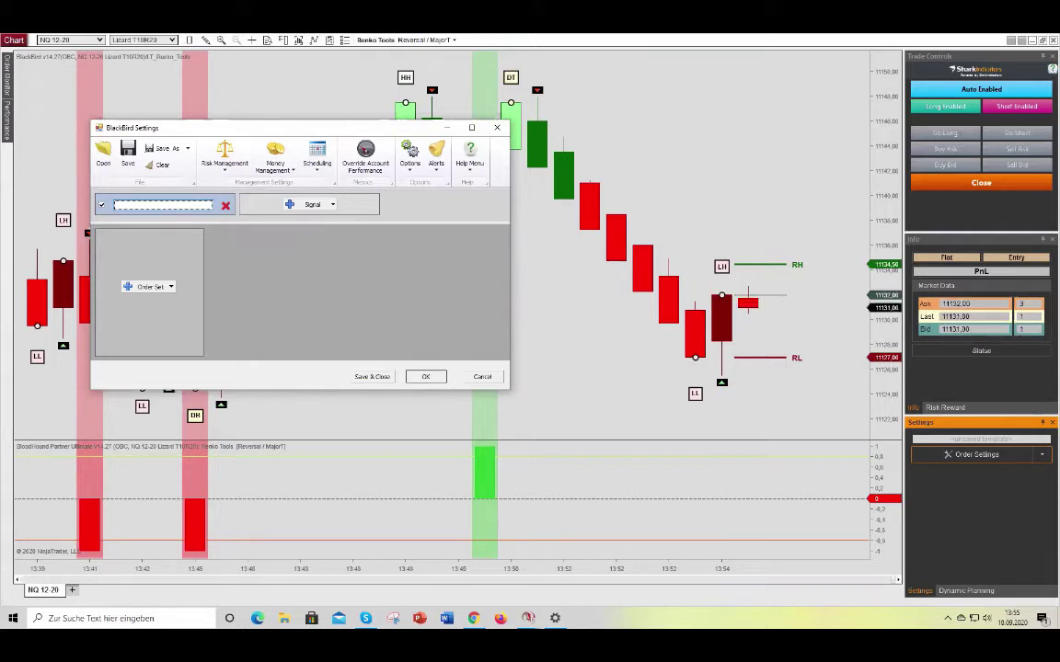
# - Set the Renko Tools signal's Entry Signal Template to Reversal / MajorT
pyautogui.click(180, 206)
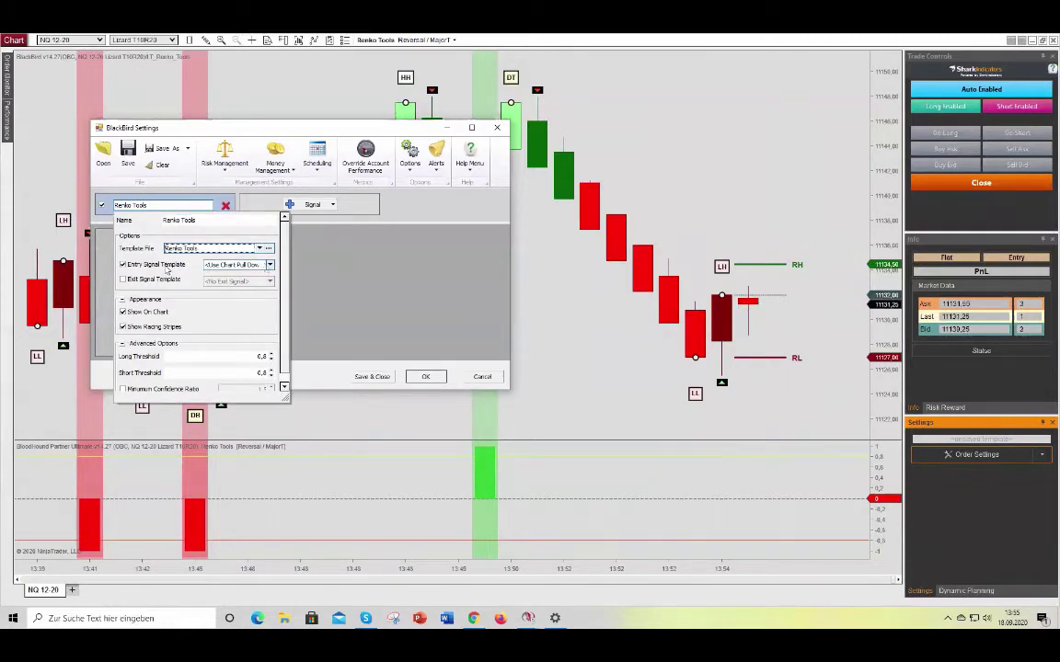
pyautogui.click(270, 266)
pyautogui.click(242, 286)
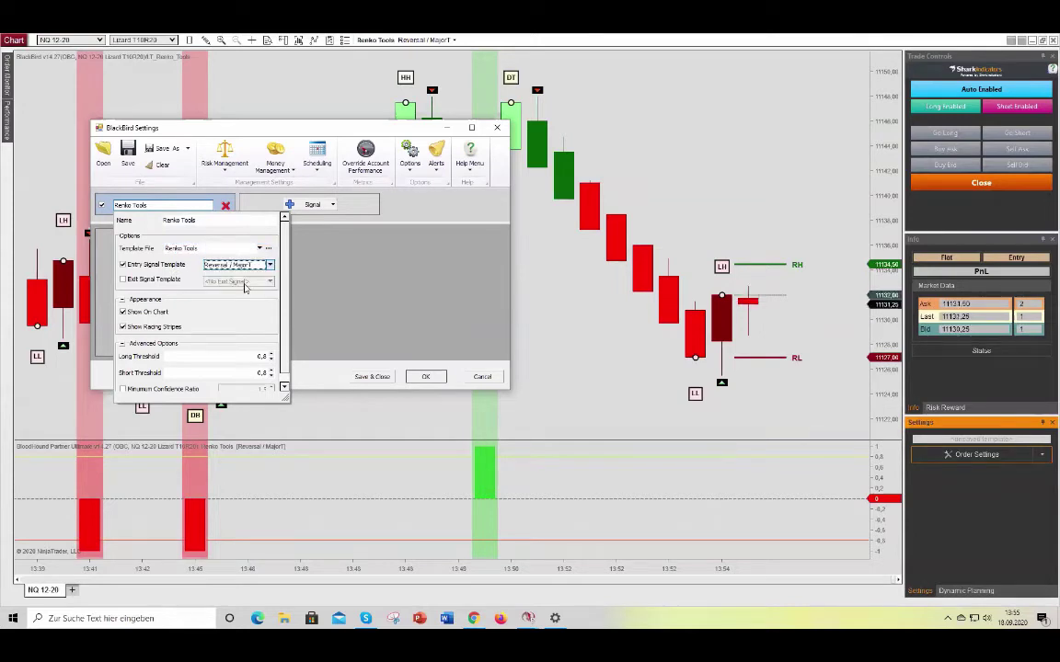
pyautogui.click(422, 295)
# - Add a Market Entry order set with a 2xATR OCO profit target
pyautogui.click(158, 288)
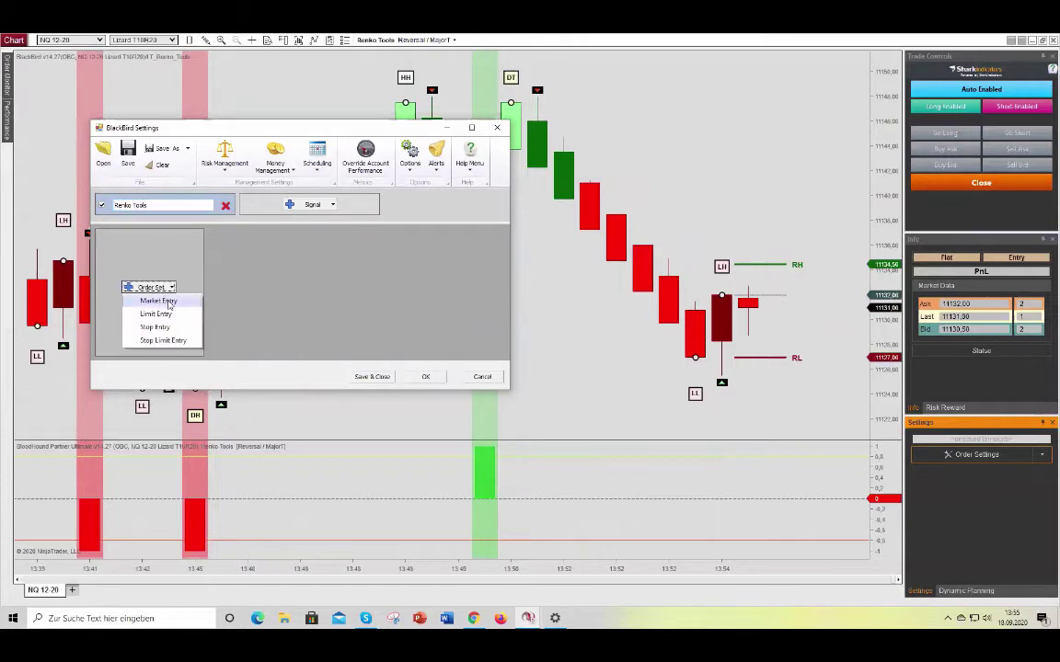
pyautogui.click(162, 300)
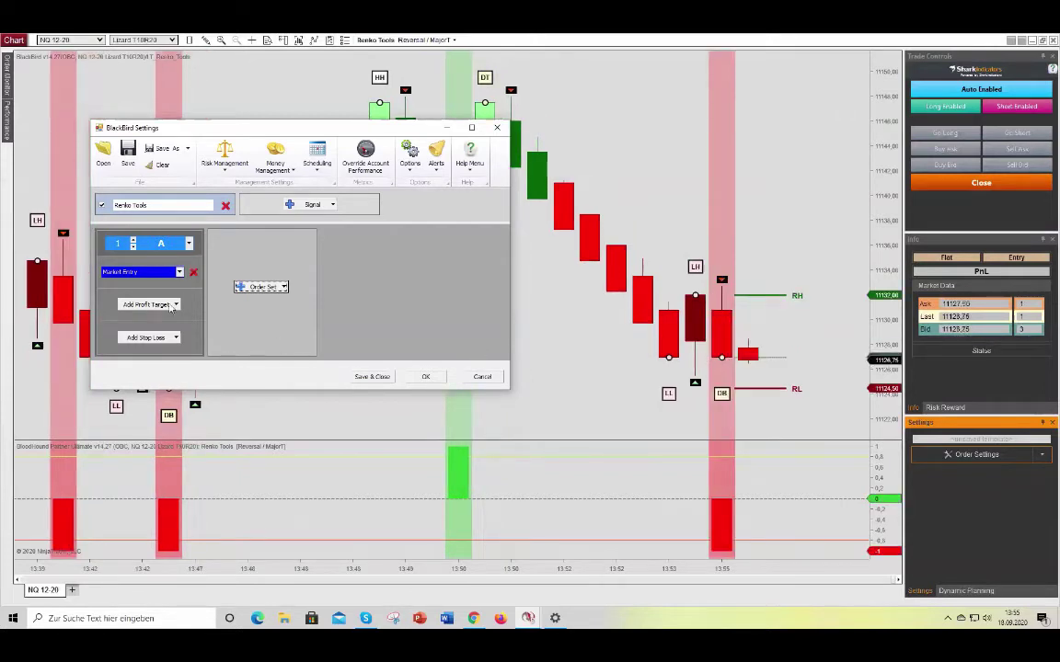
pyautogui.click(170, 305)
pyautogui.click(166, 356)
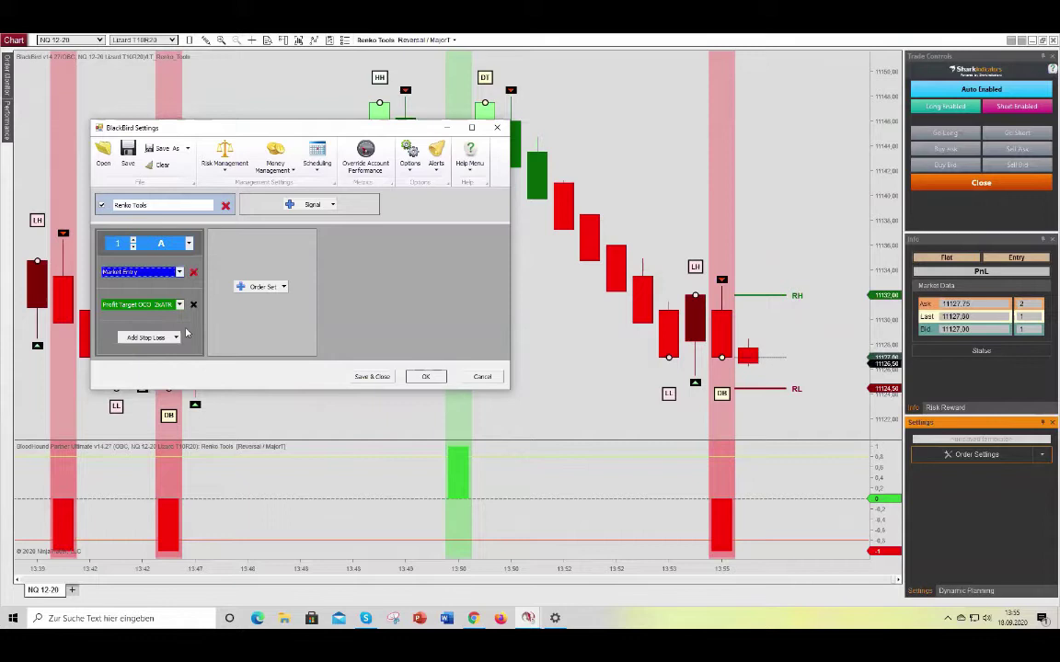
pyautogui.click(157, 305)
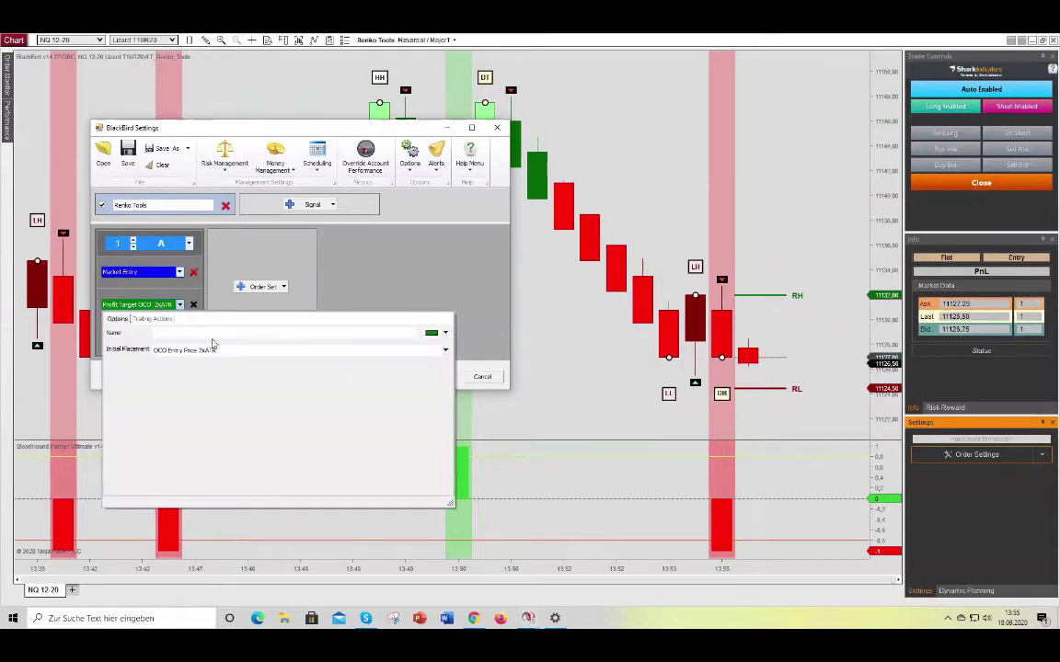
pyautogui.click(231, 351)
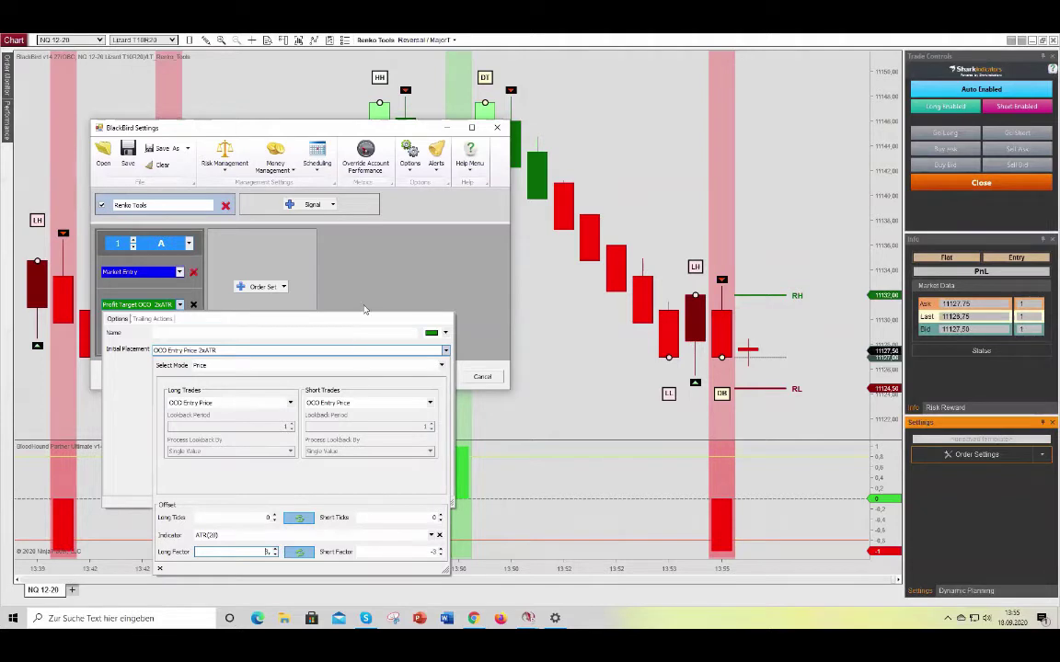
pyautogui.click(366, 312)
# - Add a 1.5xATR stop loss and confirm the BlackBird settings
pyautogui.click(154, 342)
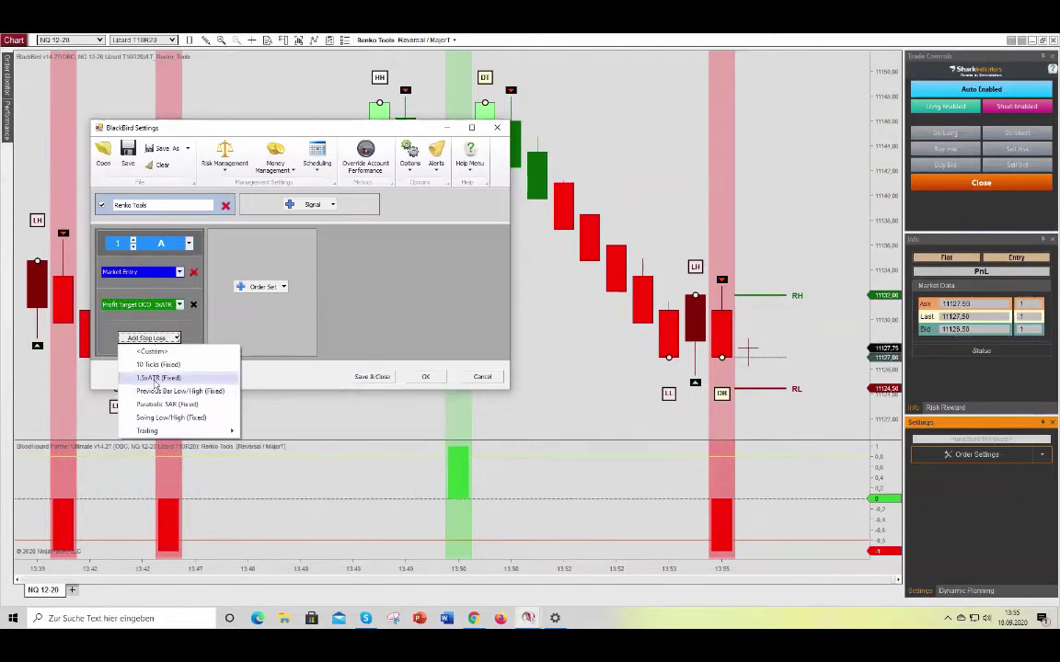
pyautogui.click(147, 376)
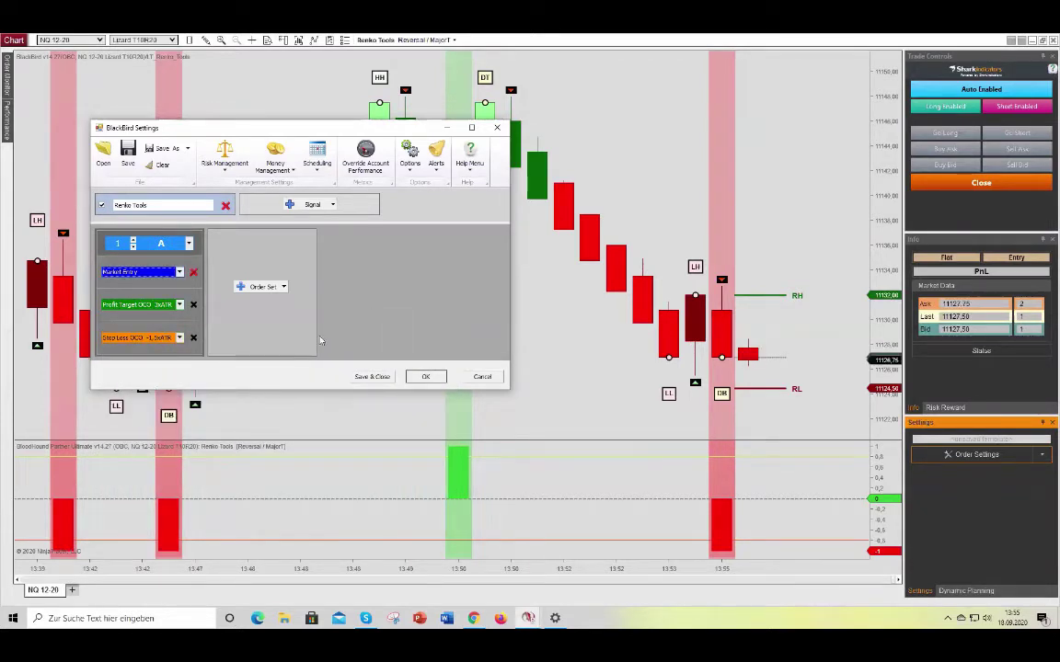
pyautogui.click(422, 378)
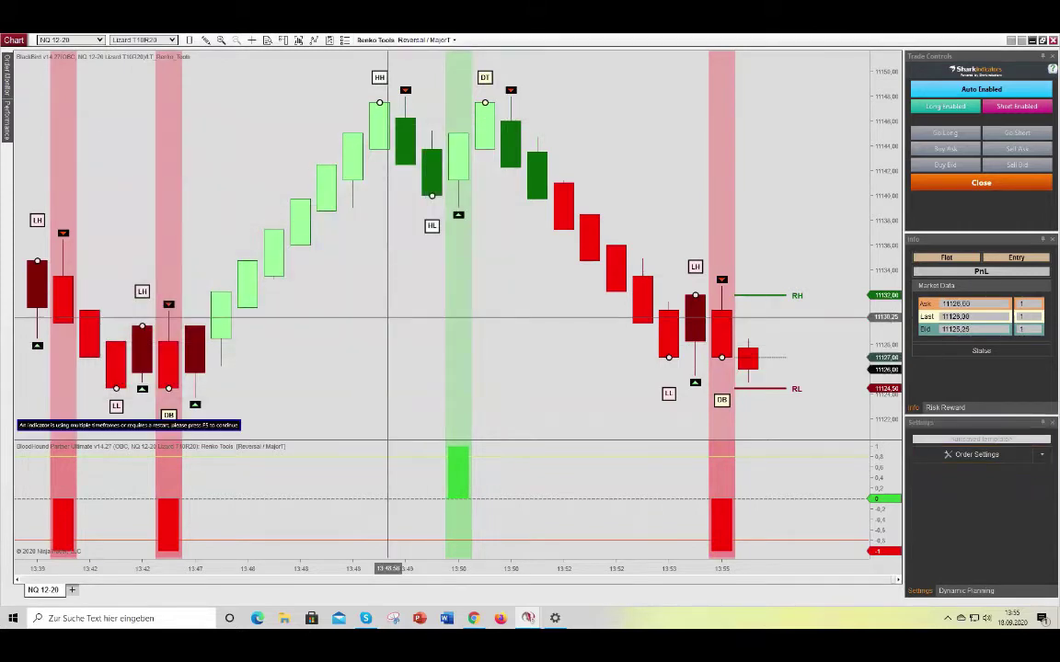
# - Reload NinjaScript with F5, dismiss the prompts, and show Reversal / MajorT in BlackBird's pane
pyautogui.press('F5')
pyautogui.click(551, 337)
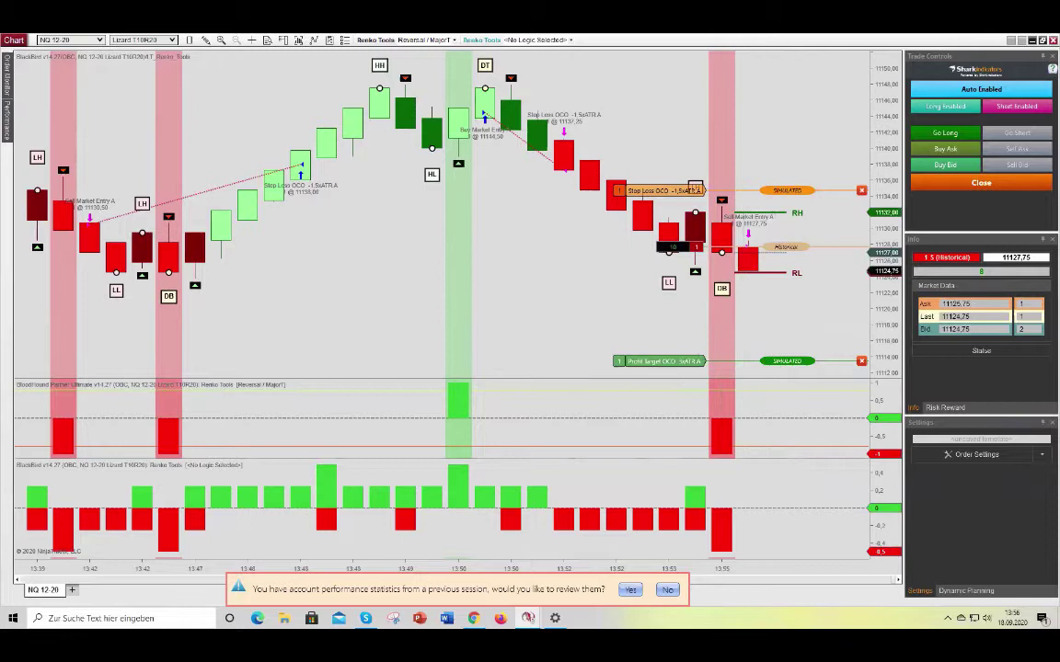
pyautogui.click(667, 590)
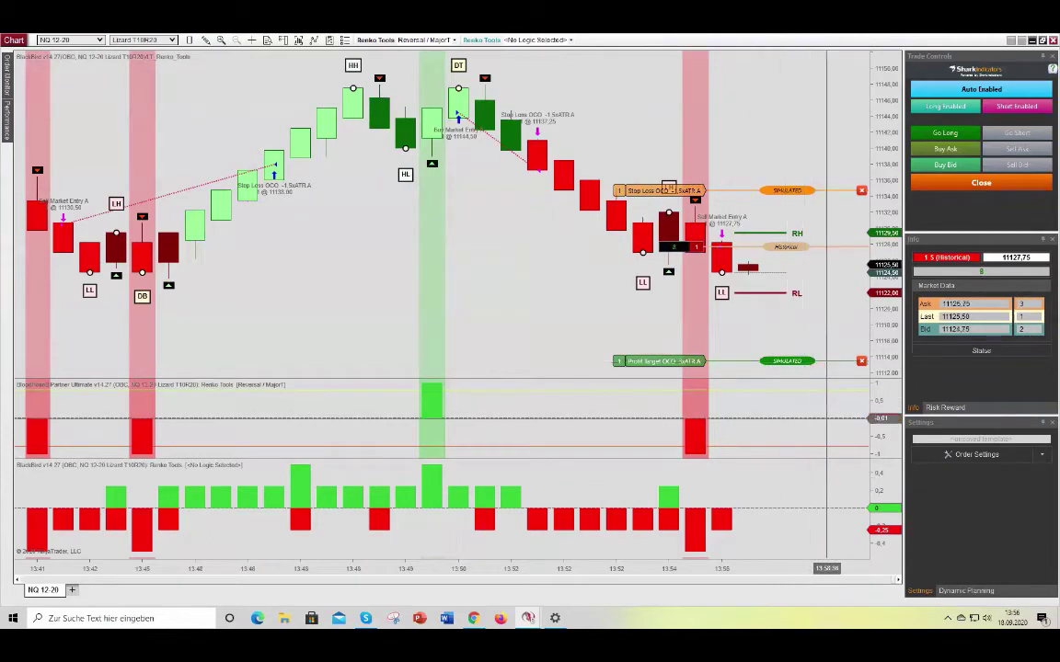
pyautogui.click(568, 40)
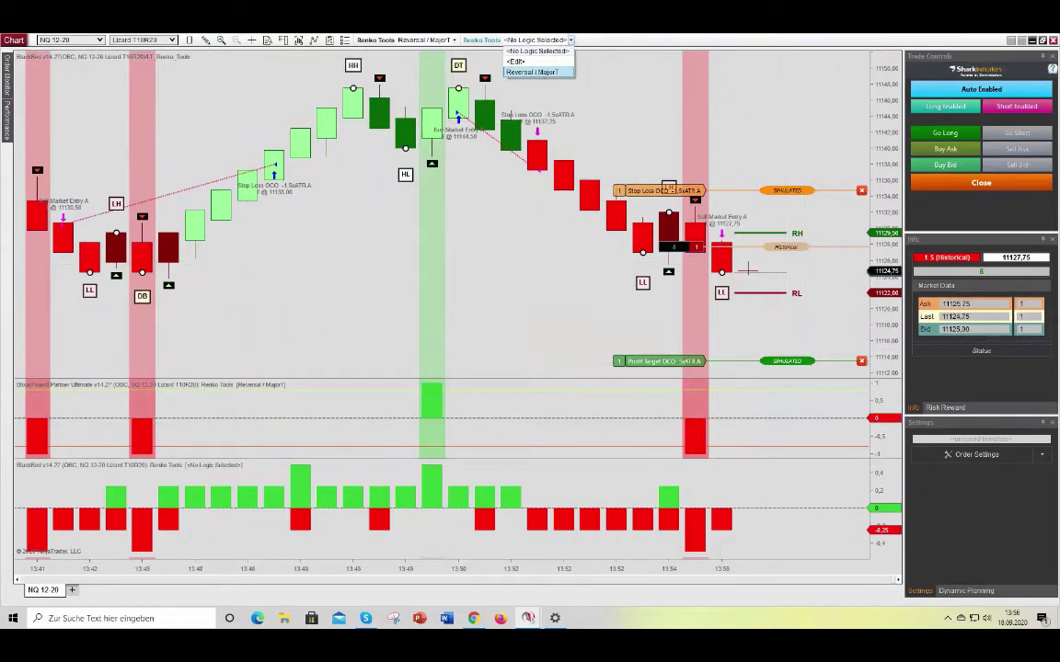
pyautogui.click(488, 66)
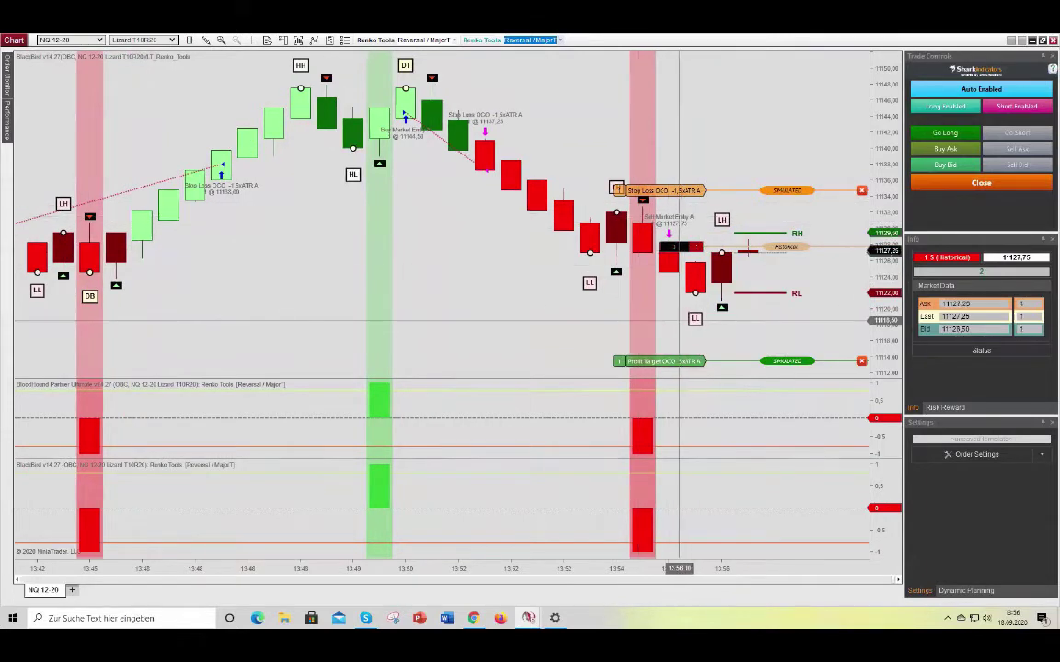
# - Remove SIBlackBird from the Ctrl+S strategy list and apply the change
pyautogui.hotkey('ctrl', 's')
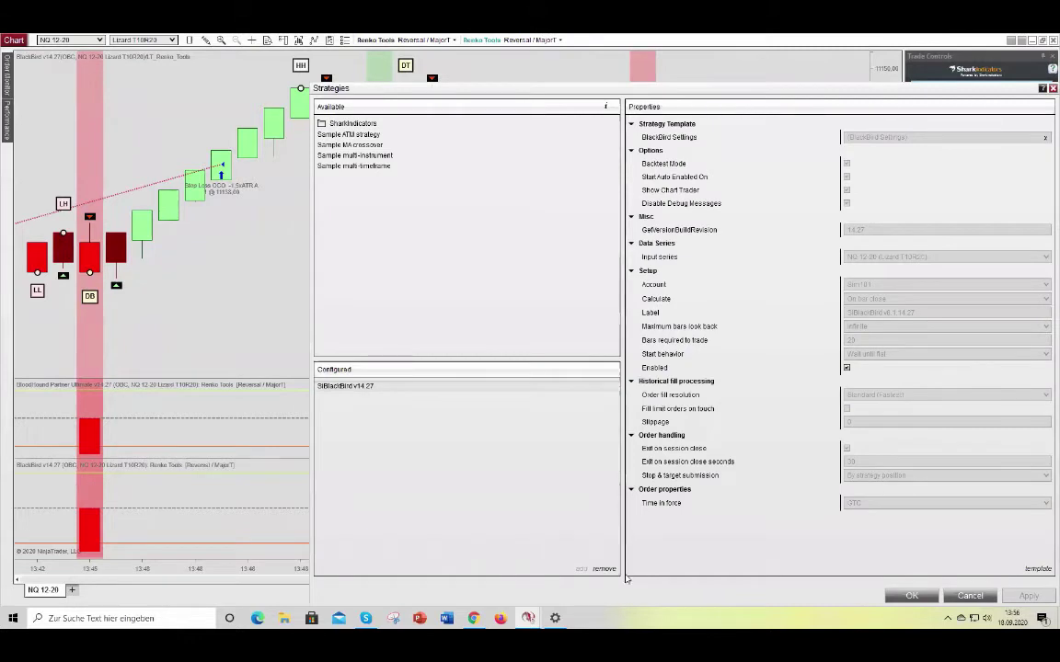
pyautogui.click(604, 568)
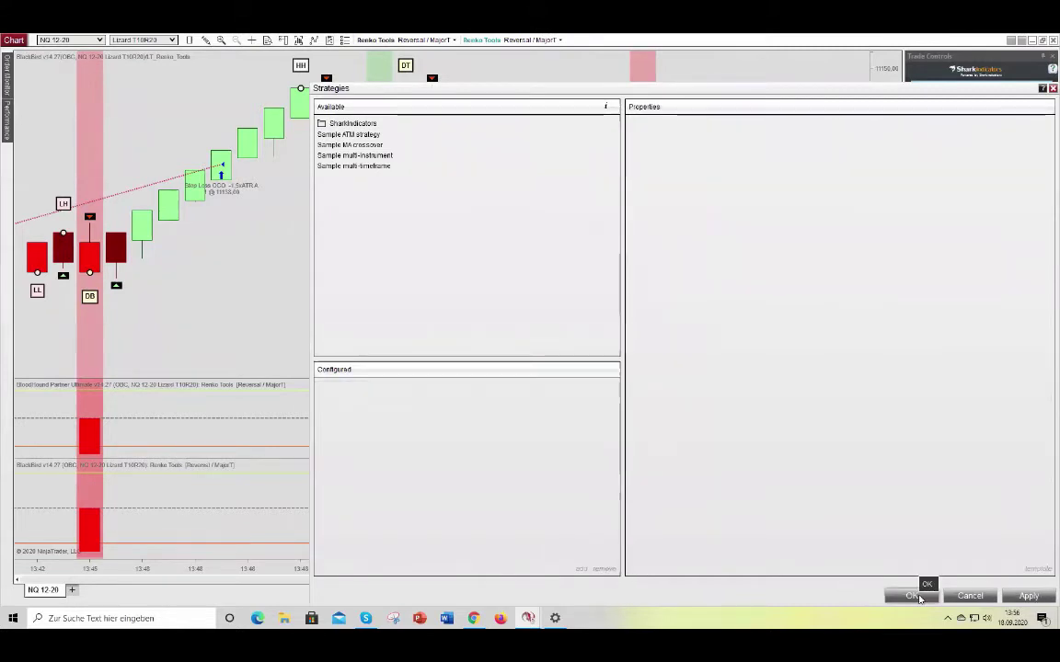
pyautogui.click(913, 597)
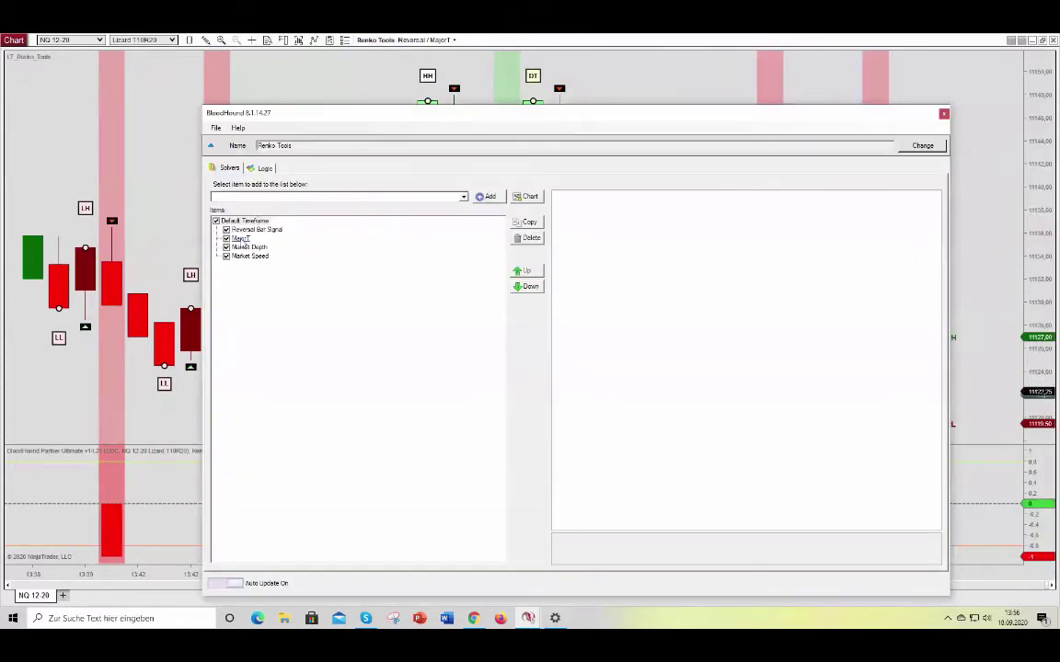
# - Duplicate the MajorT solver as MinorT using the MinorTrend plot for long and short
pyautogui.click(241, 240)
pyautogui.click(525, 222)
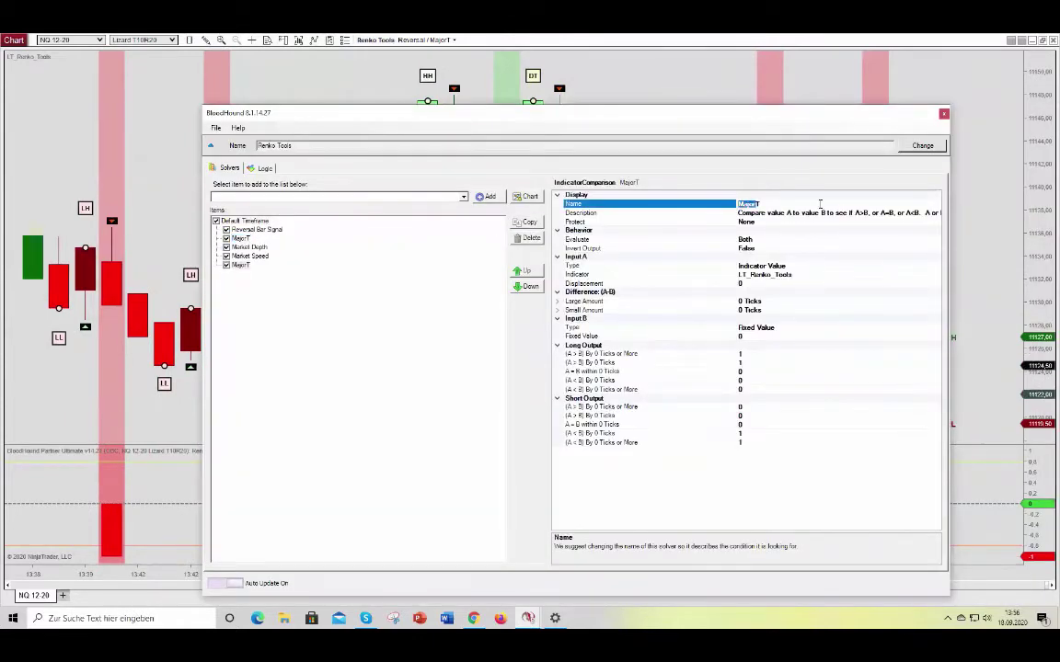
pyautogui.click(745, 275)
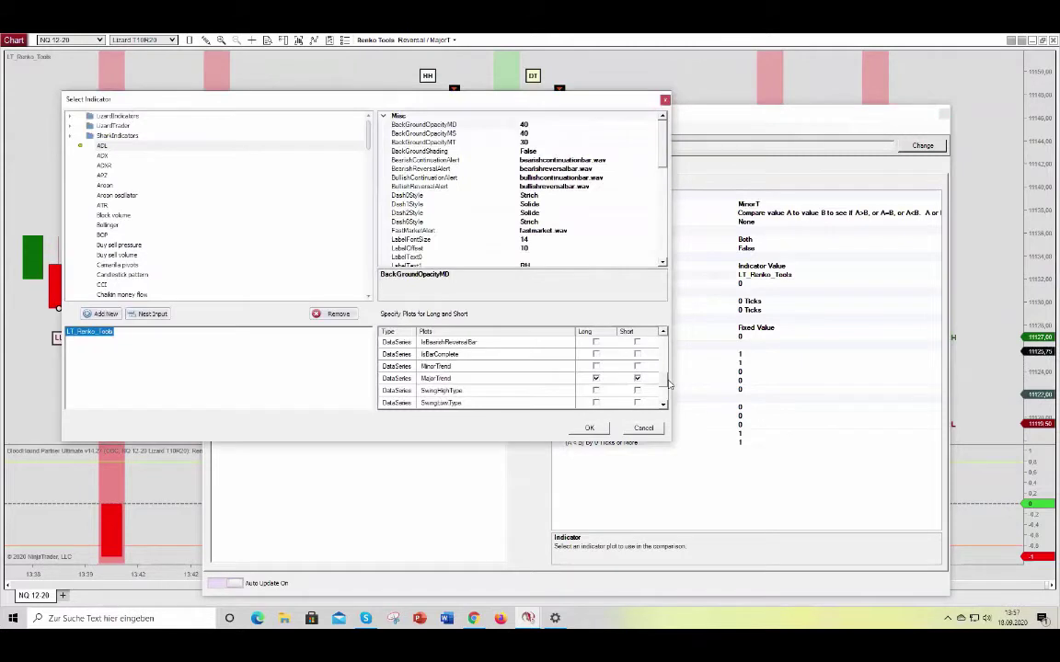
pyautogui.click(596, 366)
pyautogui.click(637, 366)
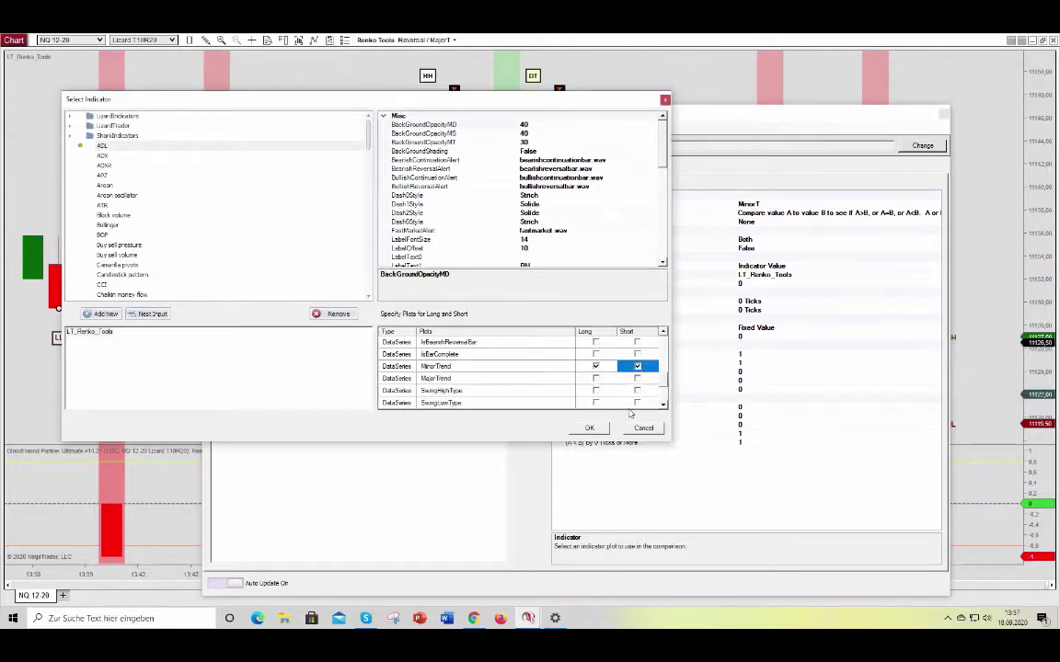
pyautogui.press('Return')
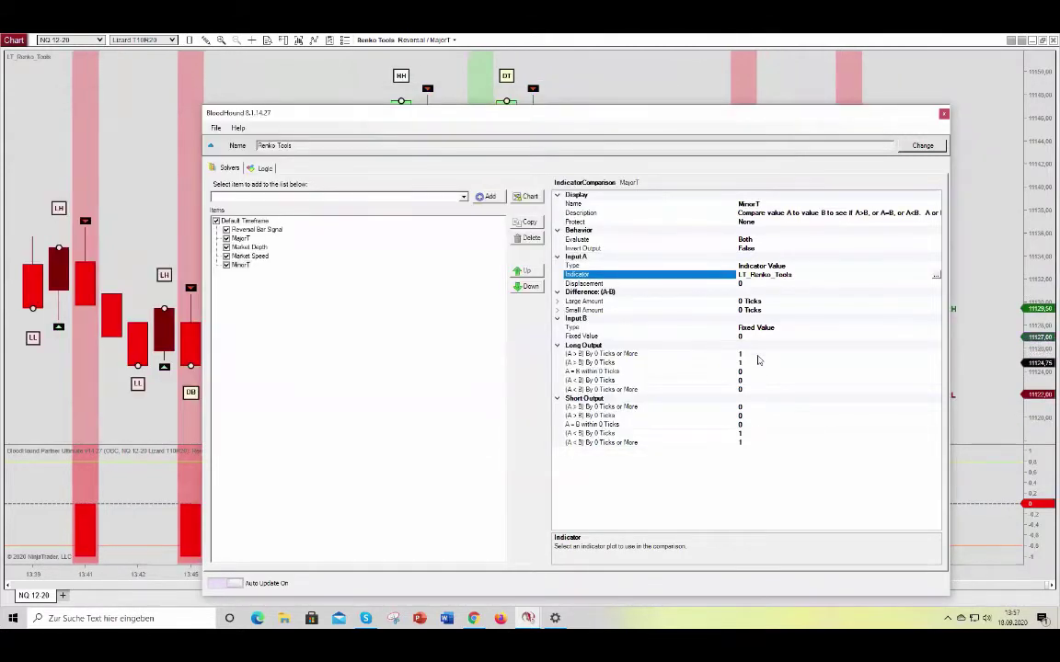
# - Set MinorT outputs to 1 for long when A < B and 1 for short when A > B
pyautogui.click(740, 353)
pyautogui.click(754, 363)
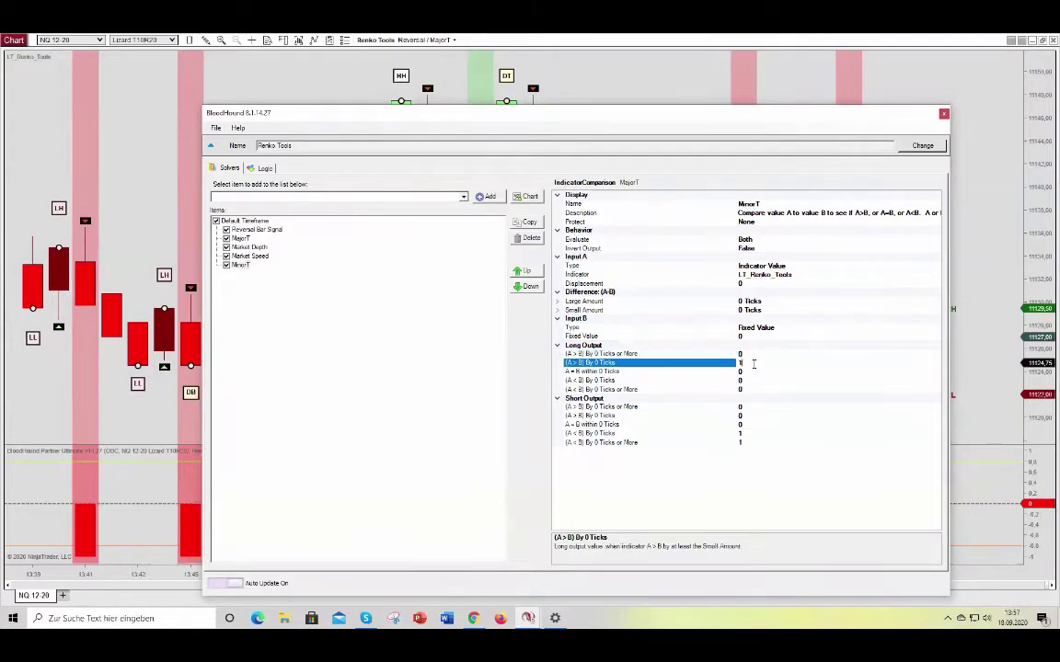
pyautogui.click(753, 380)
pyautogui.write('1')
pyautogui.click(754, 389)
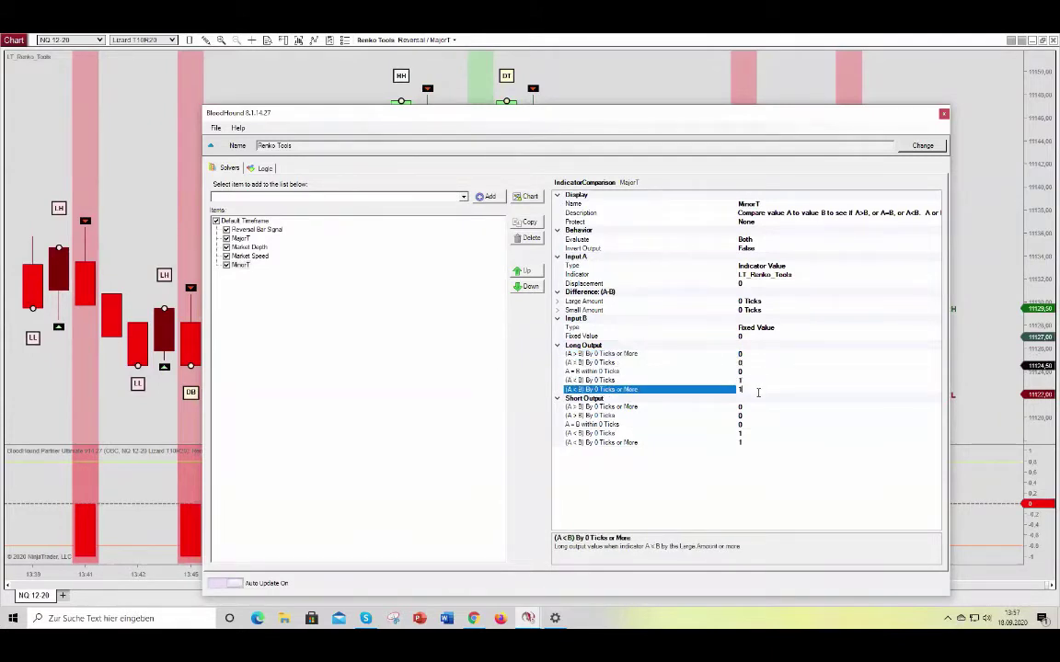
pyautogui.write('1')
pyautogui.click(754, 408)
pyautogui.write('1')
pyautogui.press('Down')
pyautogui.write('1')
pyautogui.press('Down')
pyautogui.press('Down')
pyautogui.write('0')
pyautogui.press('Down')
pyautogui.write('0')
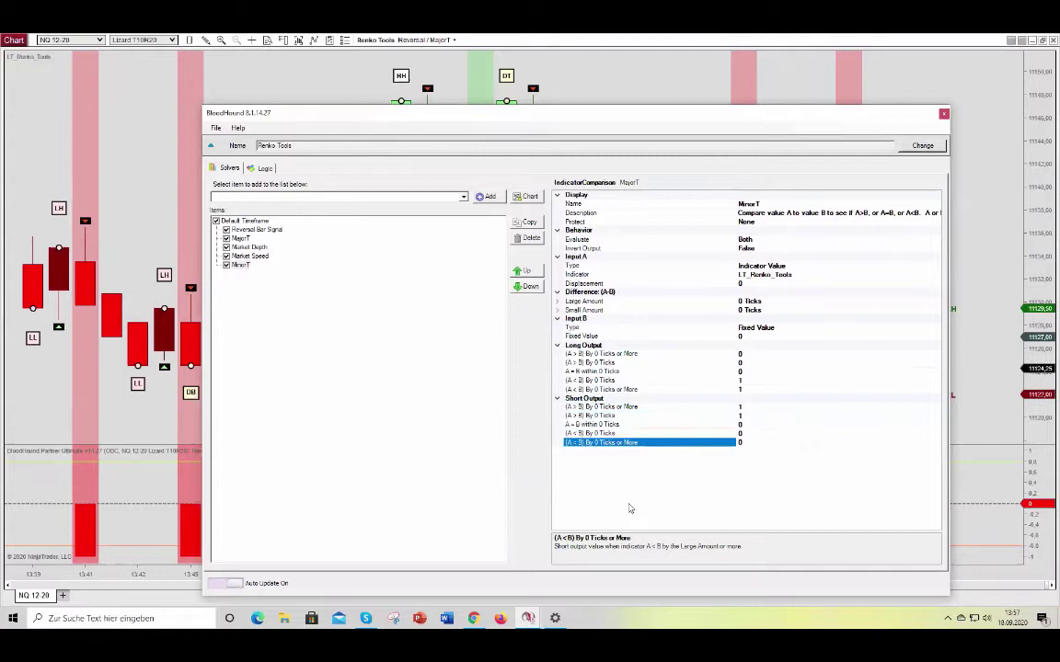
pyautogui.click(355, 302)
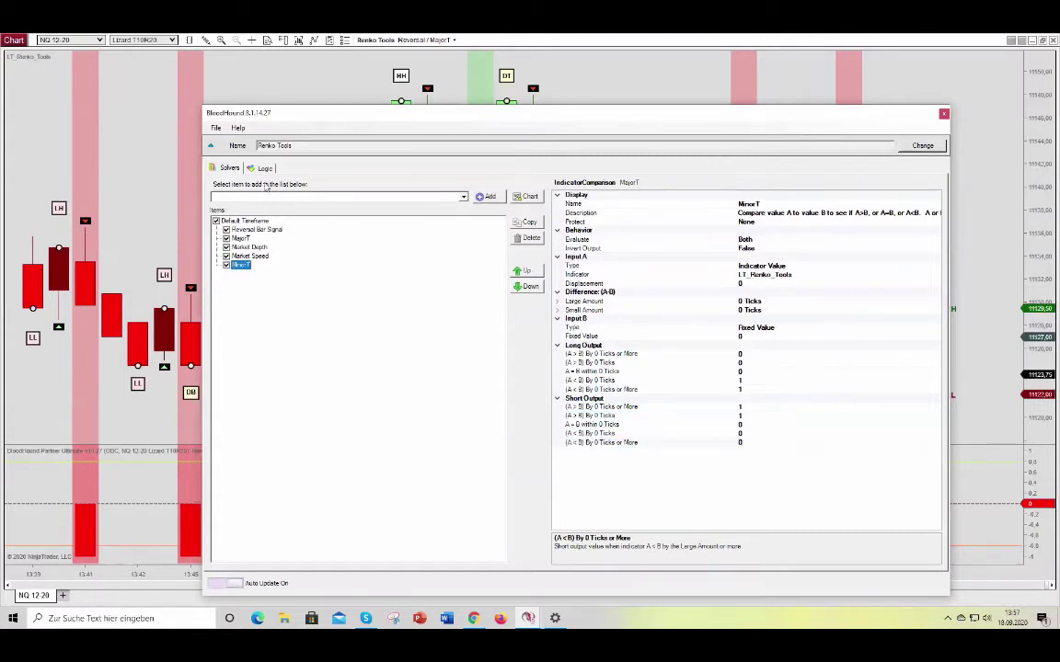
pyautogui.click(262, 168)
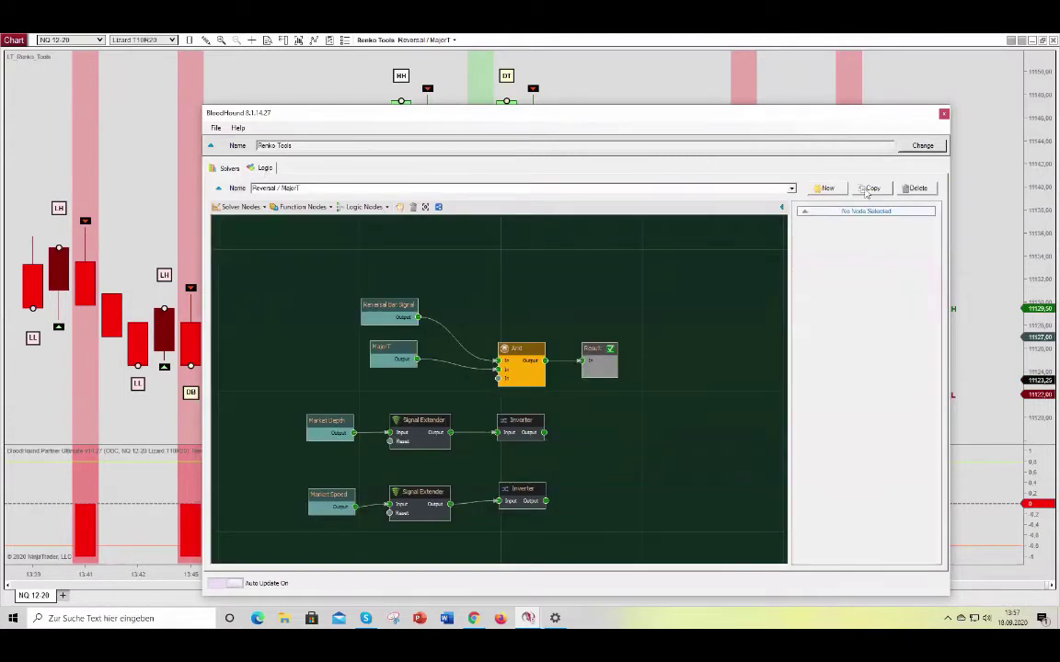
# - Copy the Reversal / MajorT logic and rename the copy 'MajorT / MinorT'
pyautogui.click(867, 188)
pyautogui.tripleClick(326, 189)
pyautogui.click(329, 188)
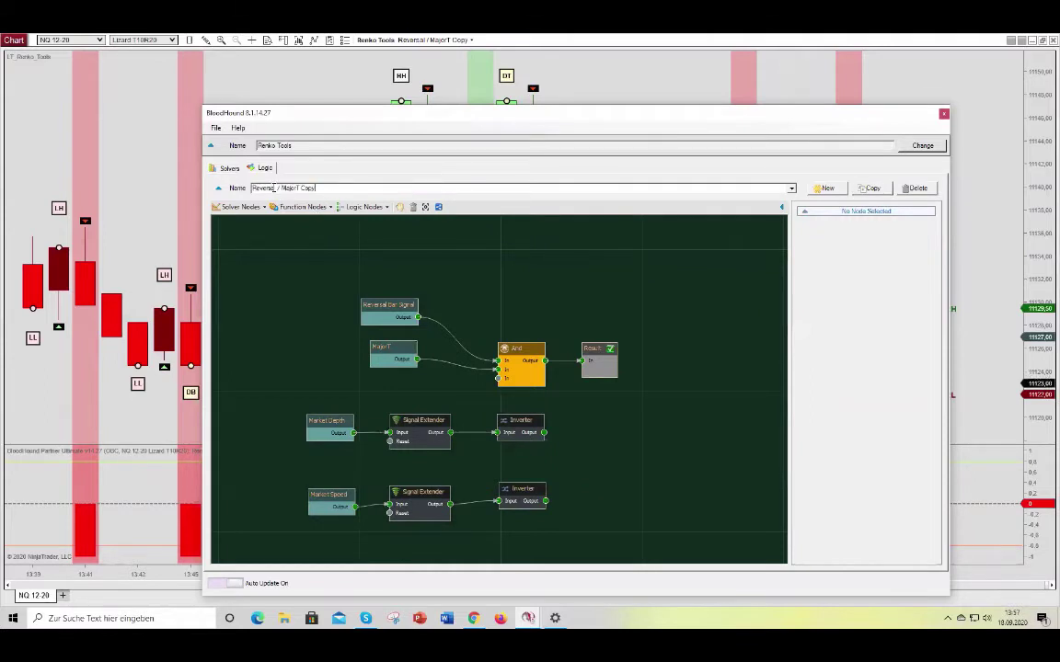
pyautogui.press('Home')
pyautogui.press('Delete')
pyautogui.press('Delete')
pyautogui.press('Delete')
pyautogui.press('Delete')
pyautogui.press('Delete')
pyautogui.press('Delete')
pyautogui.press('Delete')
pyautogui.press('Delete')
pyautogui.press('Delete')
pyautogui.press('Delete')
pyautogui.press('Delete')
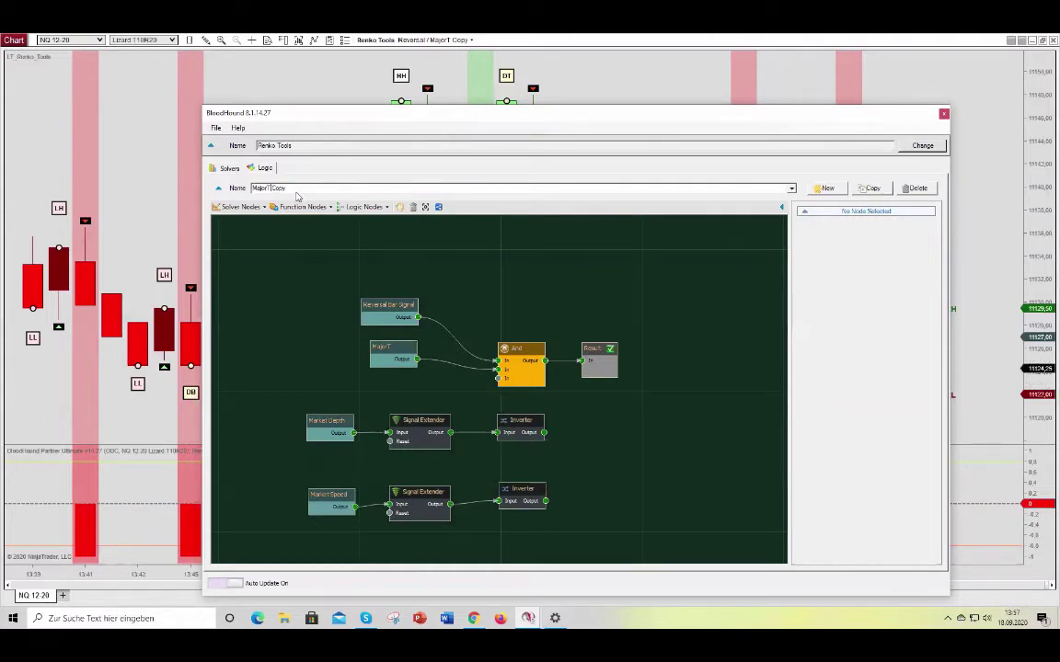
pyautogui.write('/ MinorT')
pyautogui.press('Delete')
pyautogui.press('Delete')
pyautogui.press('Delete')
pyautogui.press('Delete')
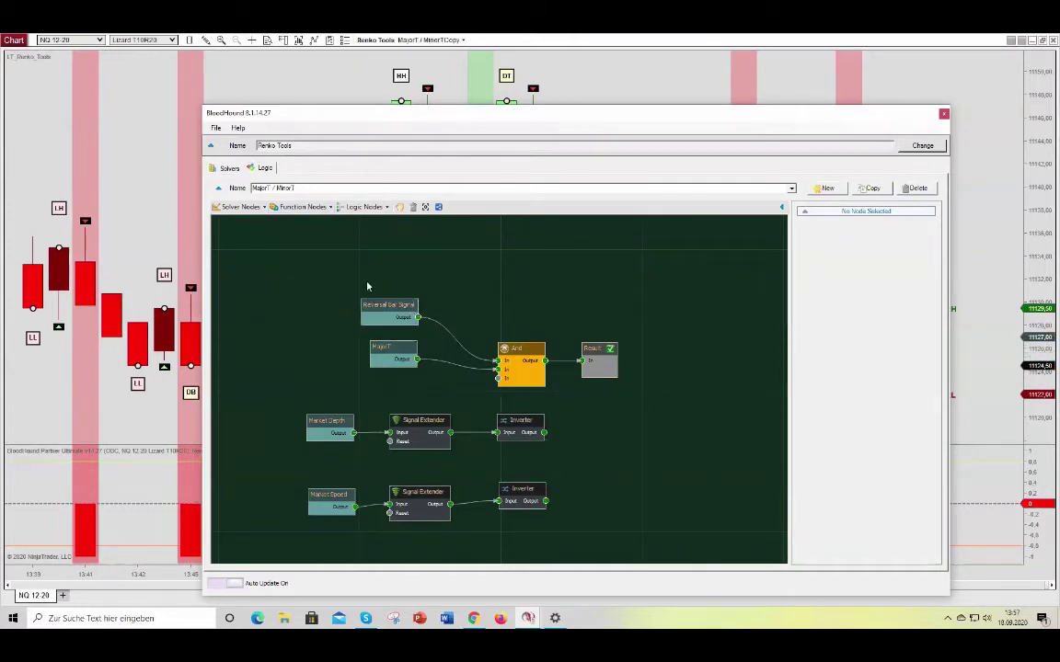
# - Replace the Reversal Bar Signal node with the existing MinorT solver wired into And, then close BloodHound
pyautogui.click(412, 305)
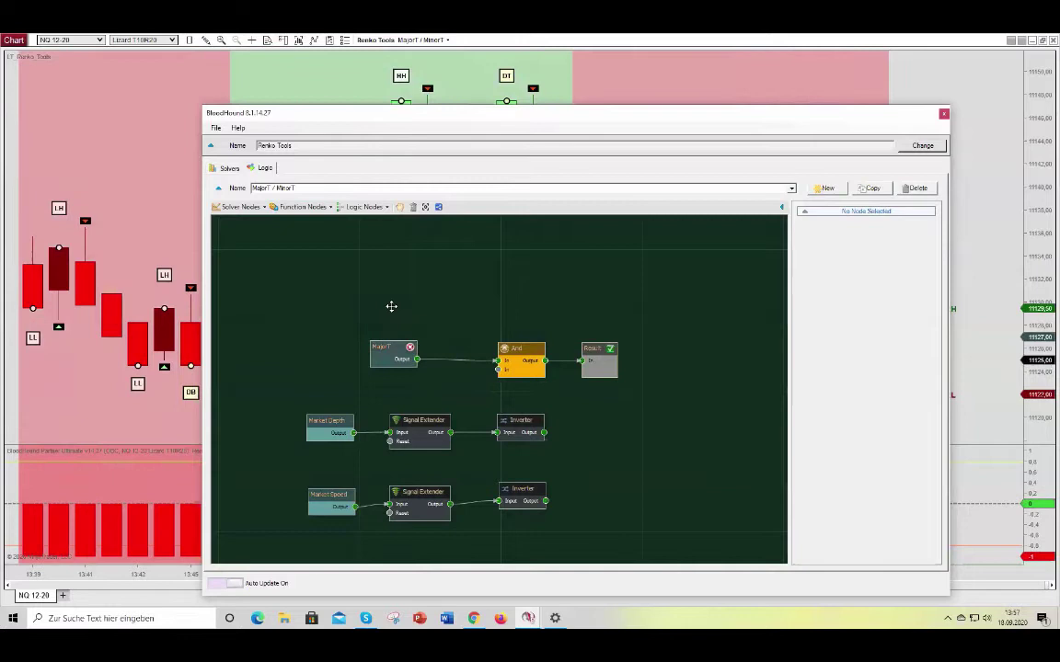
pyautogui.moveTo(390, 350); pyautogui.dragTo(391, 293)
pyautogui.click(245, 207)
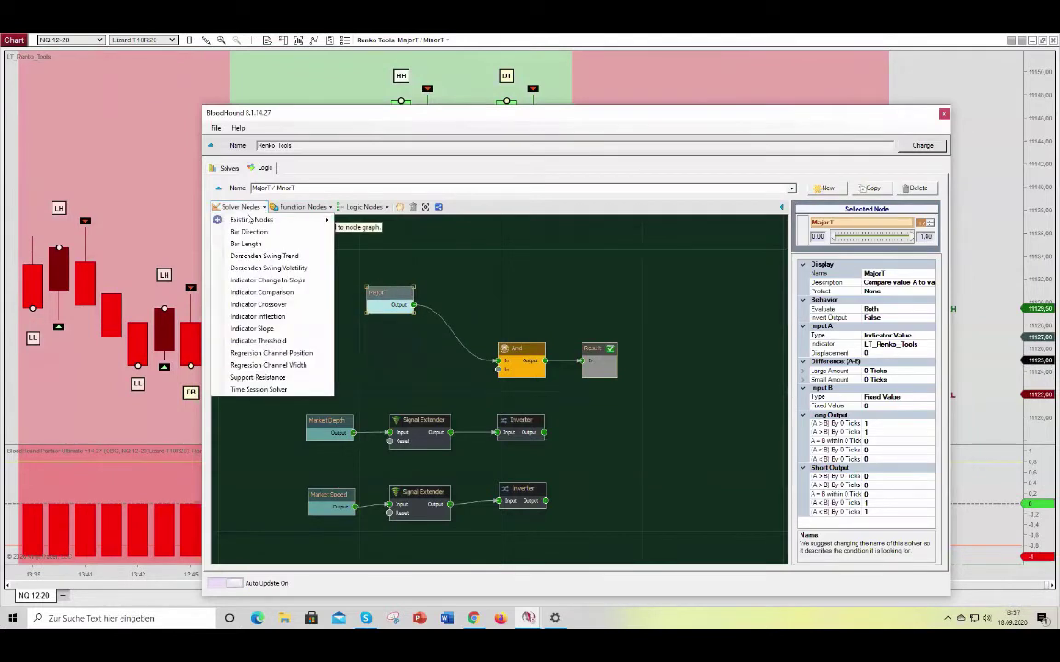
pyautogui.moveTo(308, 220)
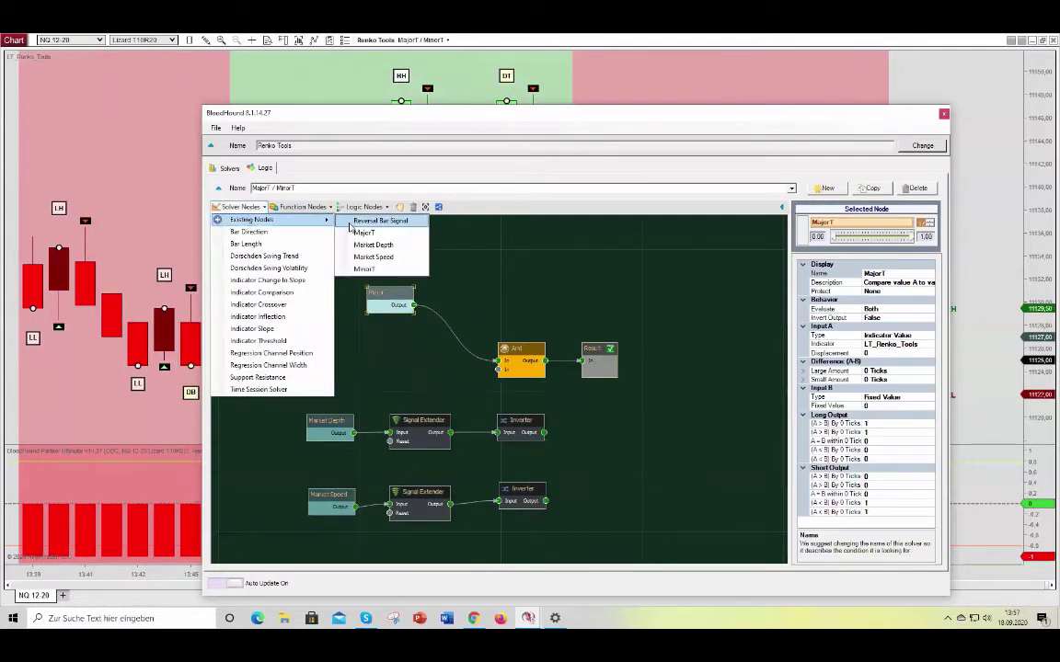
pyautogui.click(364, 268)
pyautogui.moveTo(493, 396); pyautogui.dragTo(497, 369)
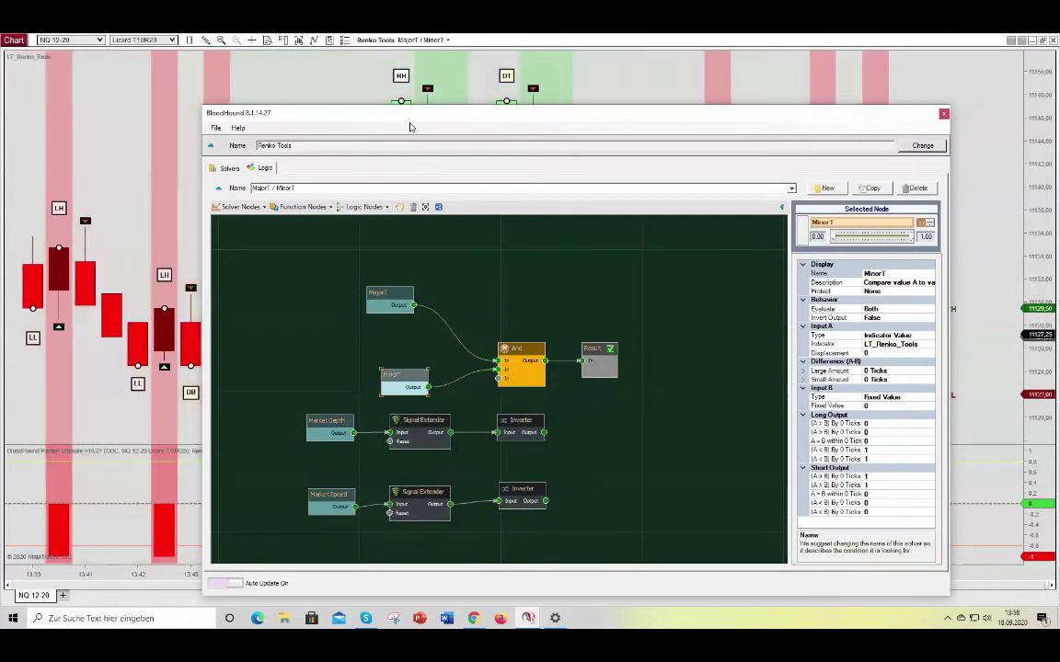
pyautogui.click(786, 93)
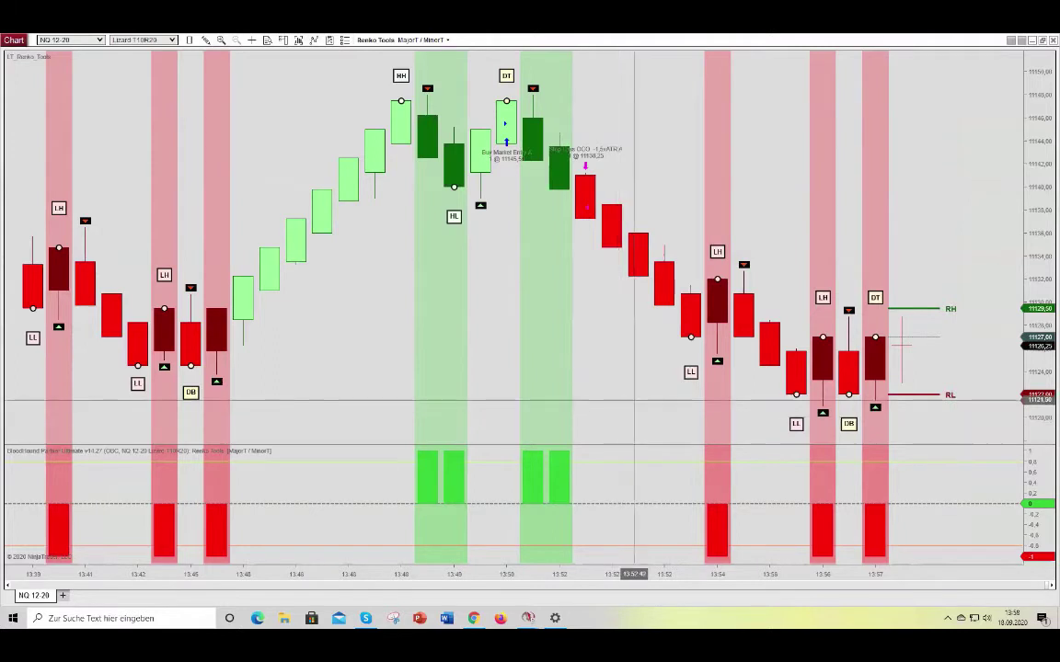
pyautogui.scroll(-1, 855, 367)
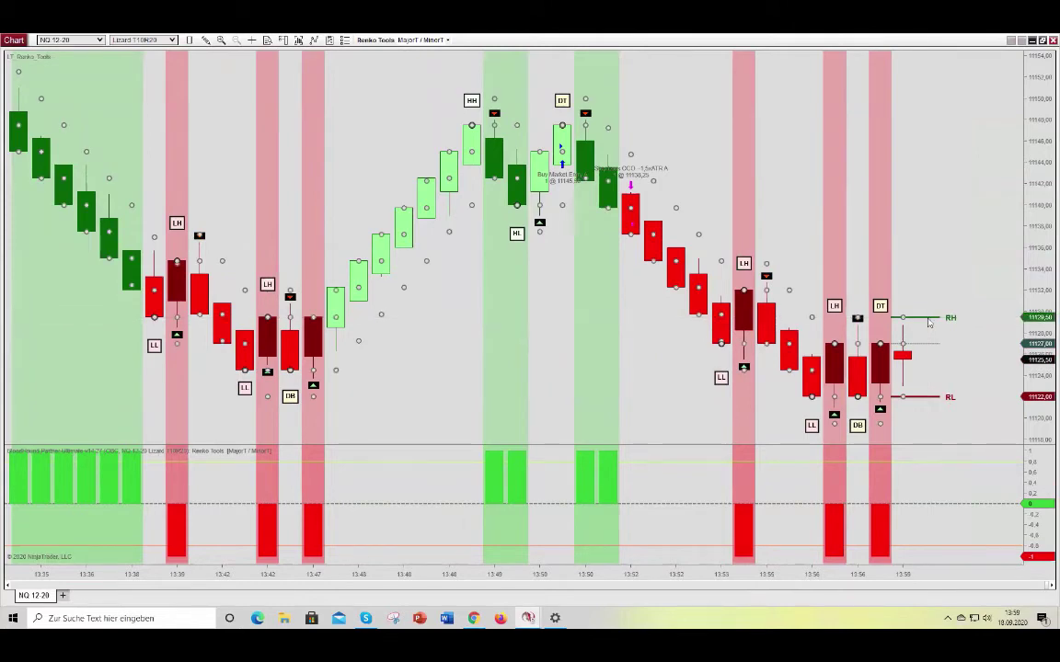
# - Review the LT_Renko_Tools indicator settings, then add SIBlackBird from SharkIndicators to the chart
pyautogui.doubleClick(929, 322)
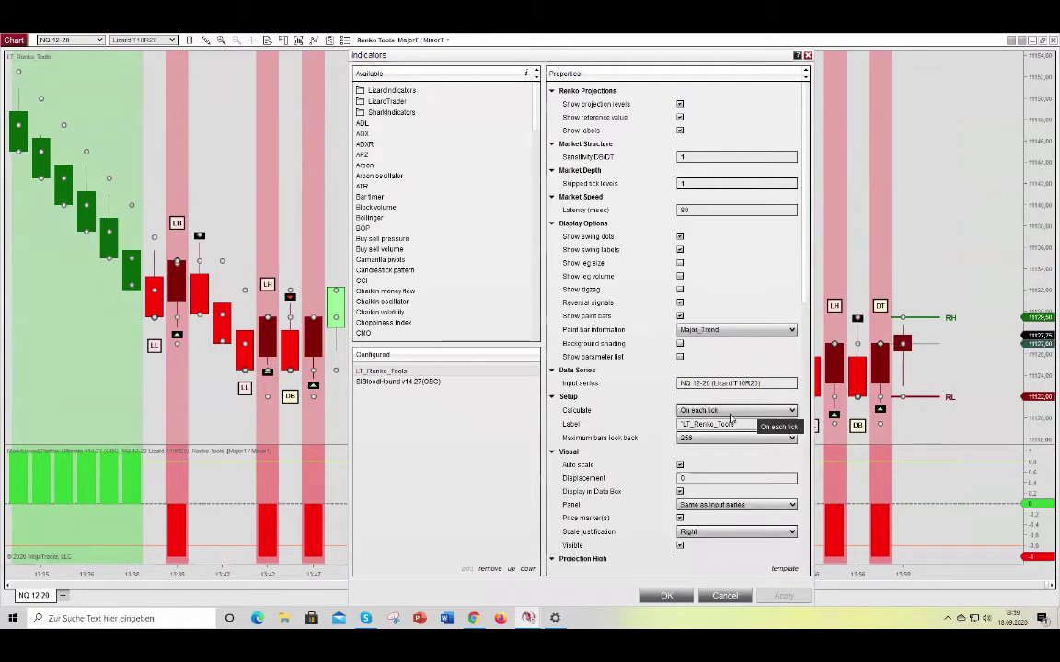
pyautogui.click(736, 596)
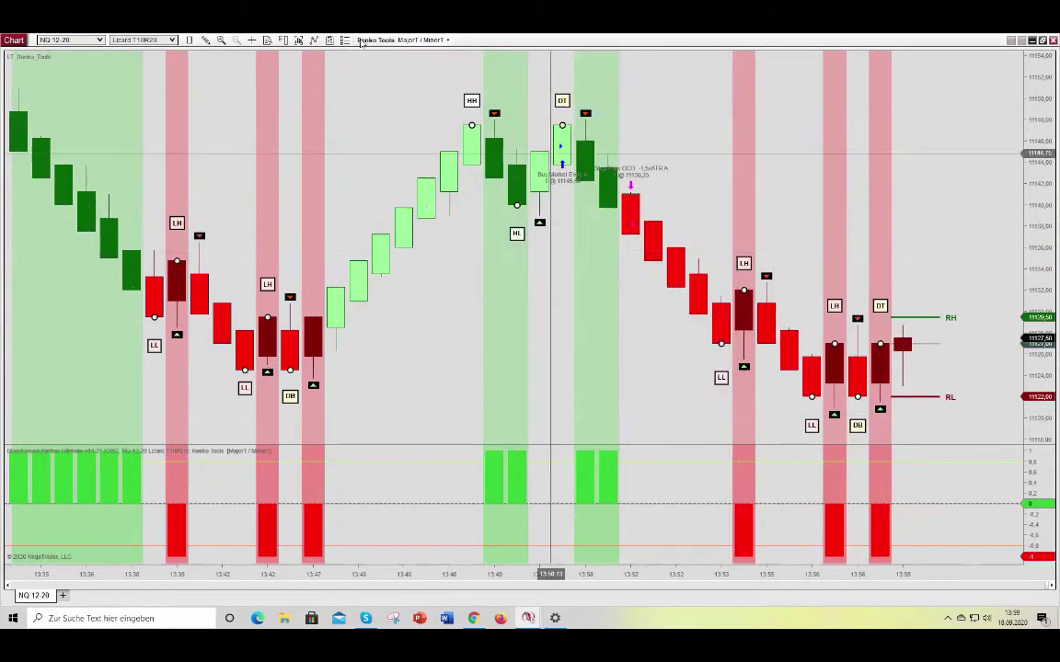
pyautogui.click(329, 39)
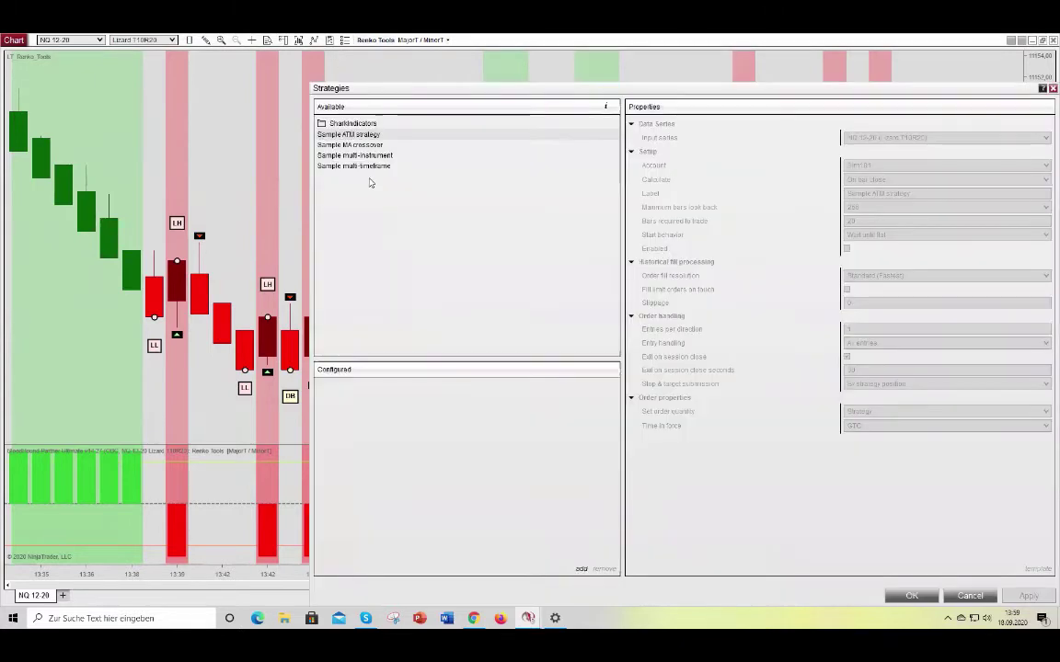
pyautogui.doubleClick(373, 123)
pyautogui.doubleClick(368, 134)
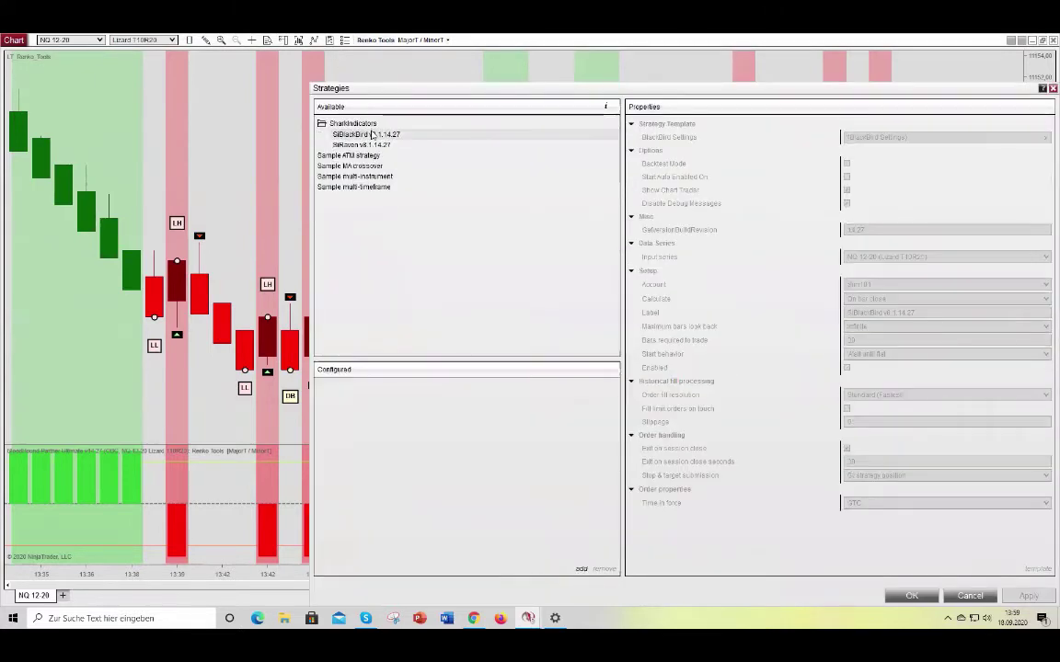
pyautogui.click(910, 595)
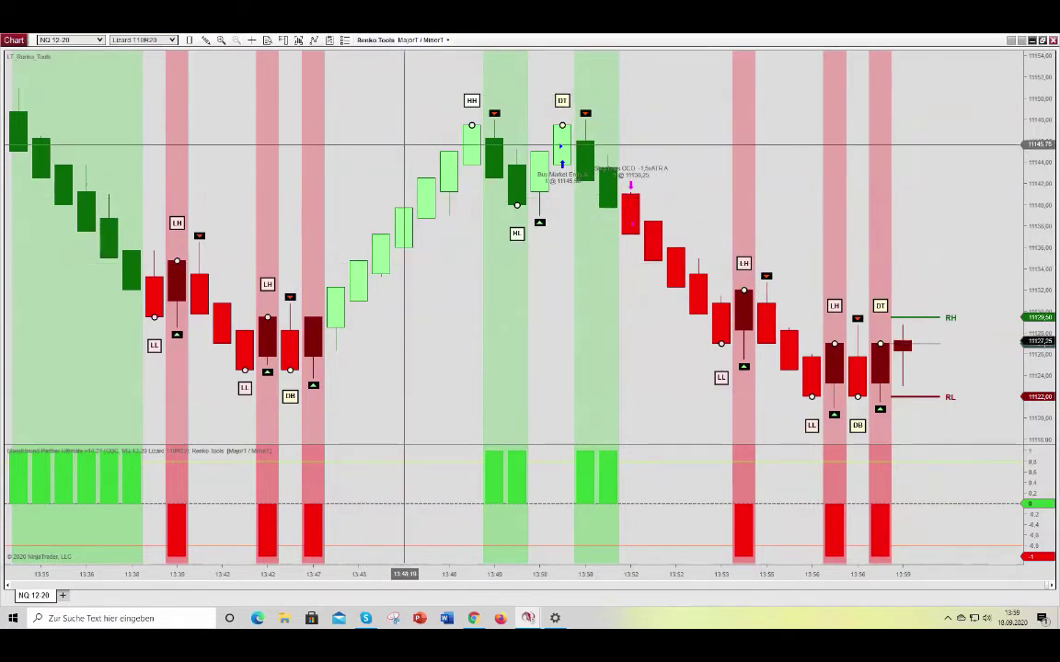
# - Set SIBlackBird to calculate On each tick with Backtest Mode and Enabled ticked
pyautogui.rightClick(404, 145)
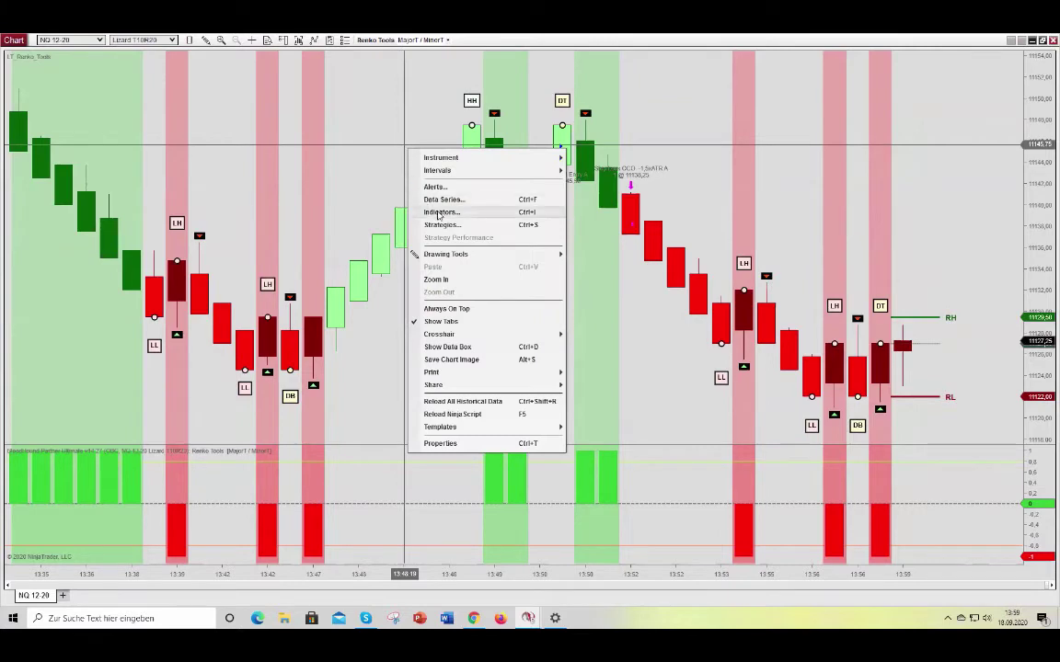
pyautogui.hotkey('ctrl', 's')
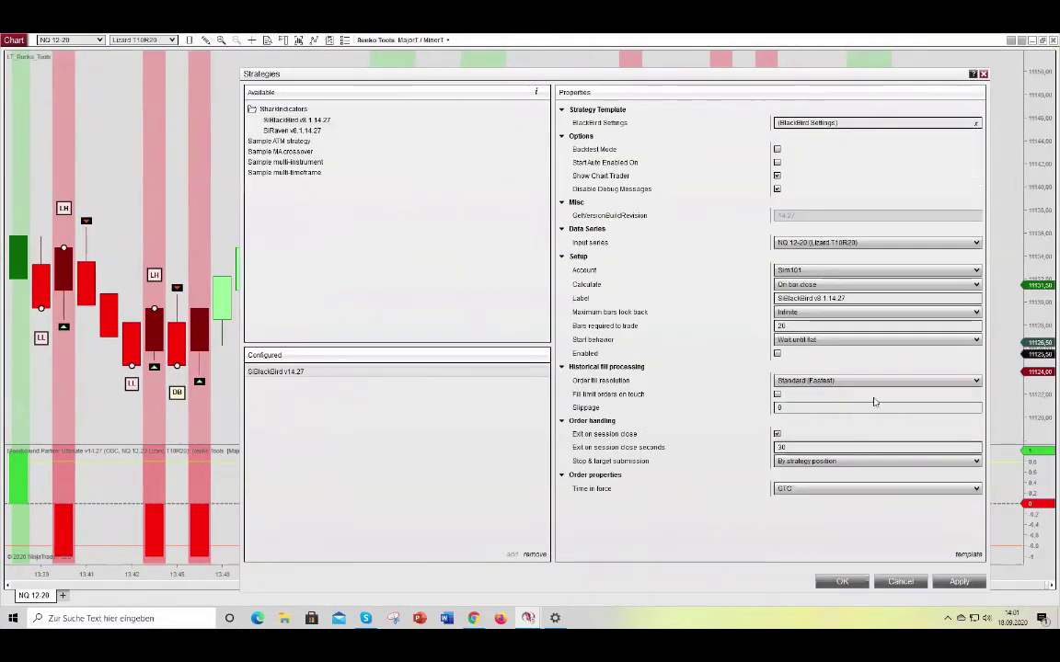
pyautogui.click(842, 284)
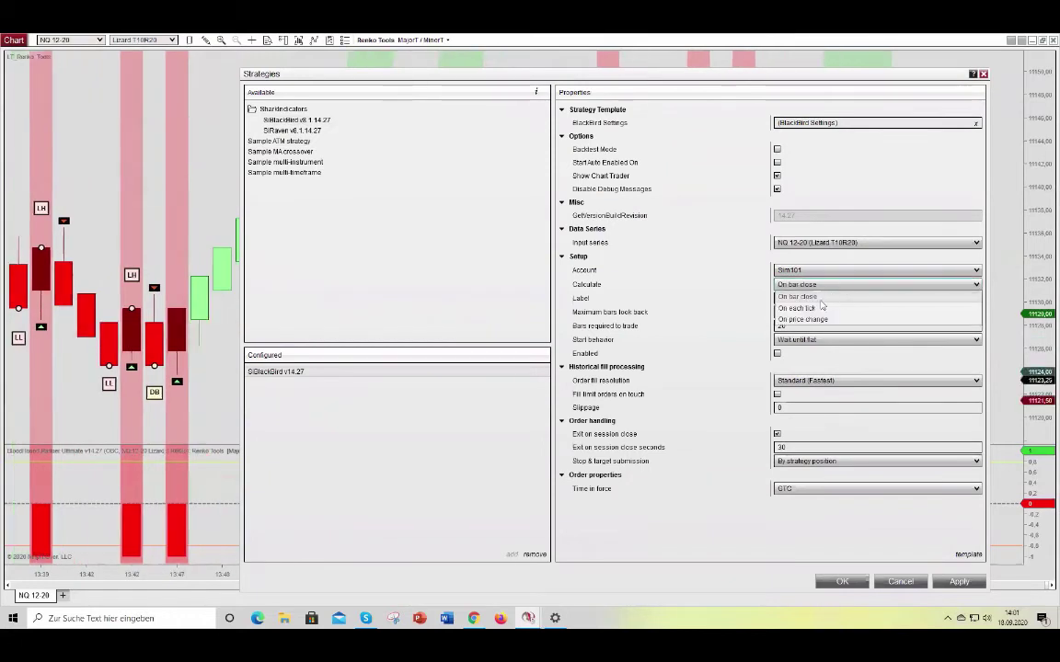
pyautogui.click(793, 308)
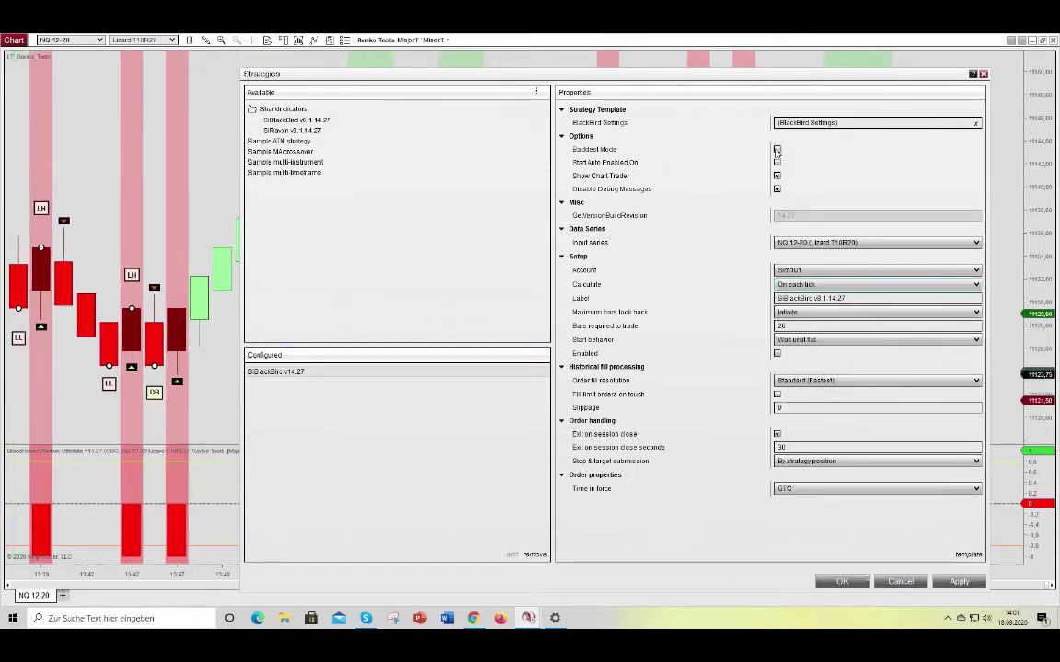
pyautogui.click(776, 149)
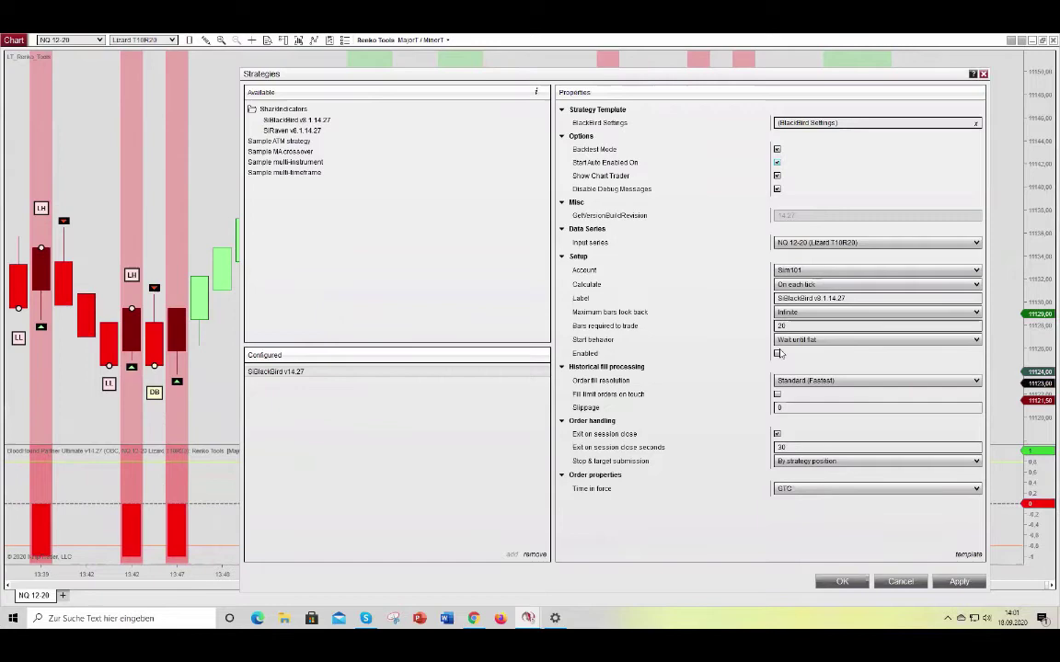
pyautogui.click(776, 354)
pyautogui.click(842, 581)
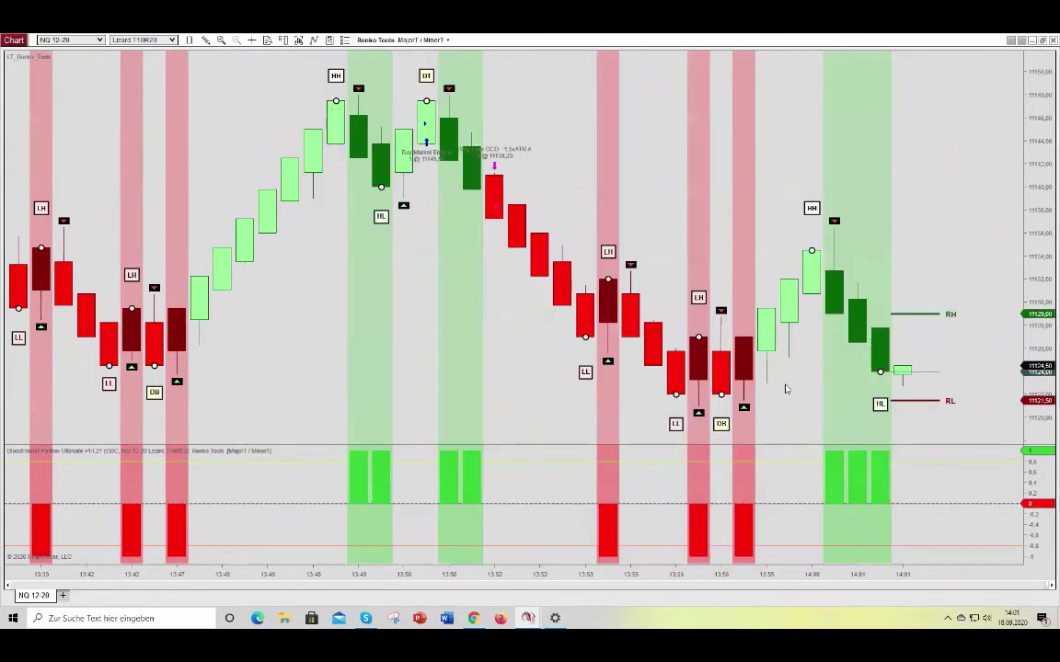
# - Add a BloodHound Renko Tools signal with MajorT / MinorT as its entry signal template
pyautogui.click(998, 455)
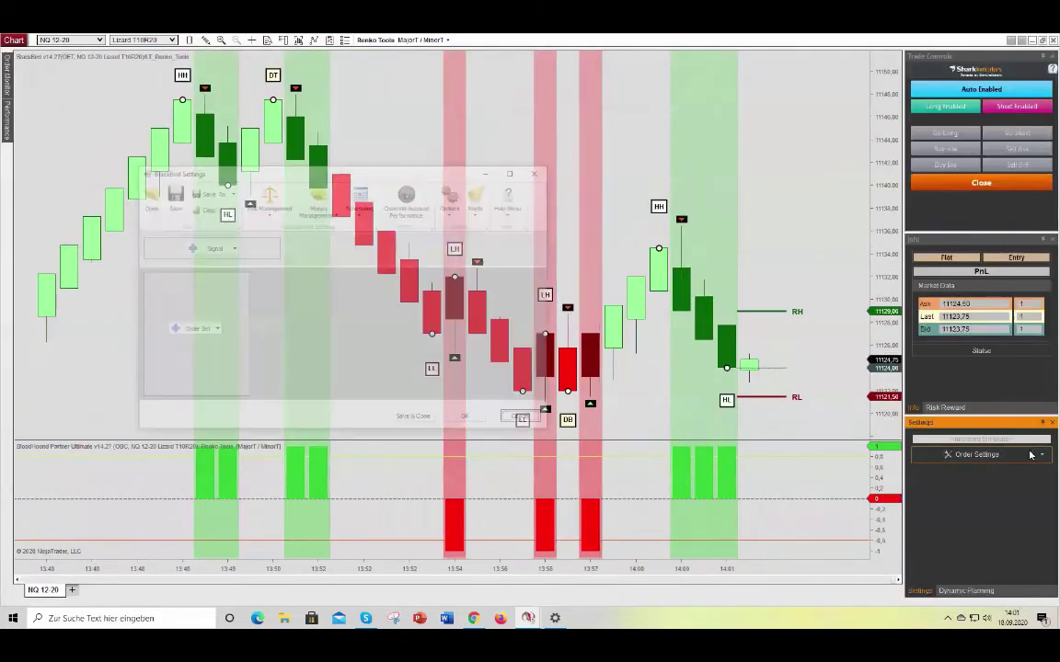
pyautogui.click(233, 248)
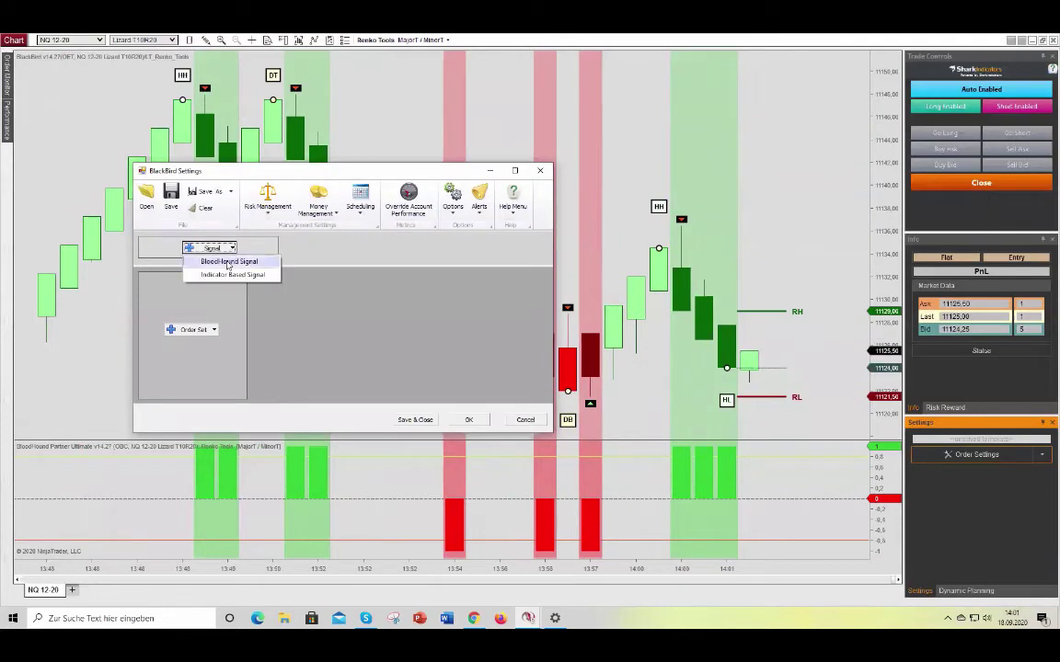
pyautogui.click(234, 262)
pyautogui.click(312, 292)
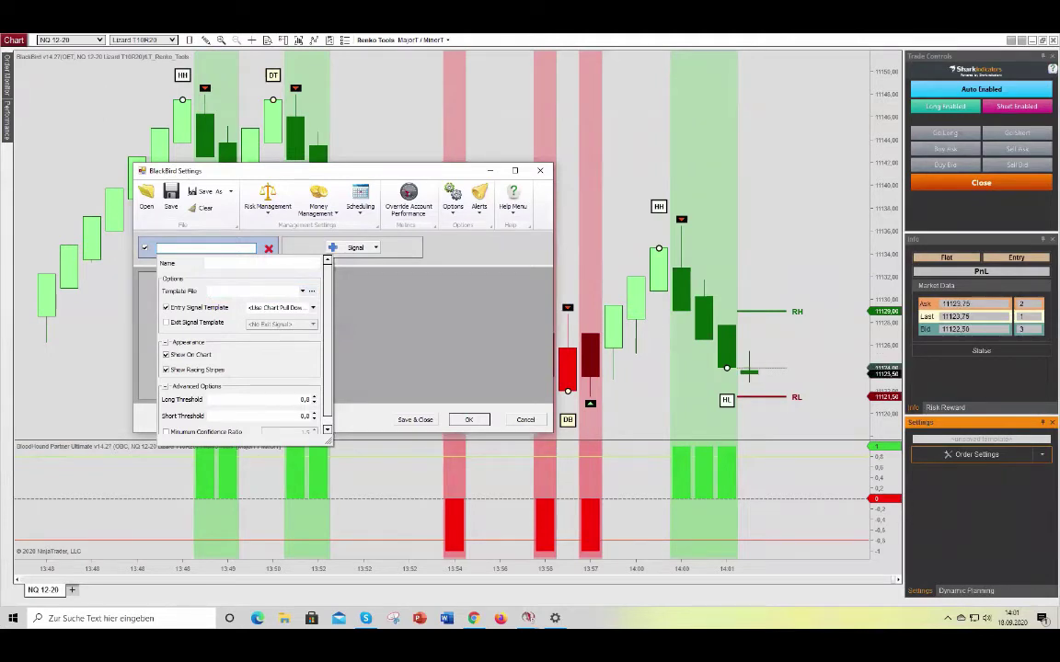
pyautogui.click(314, 309)
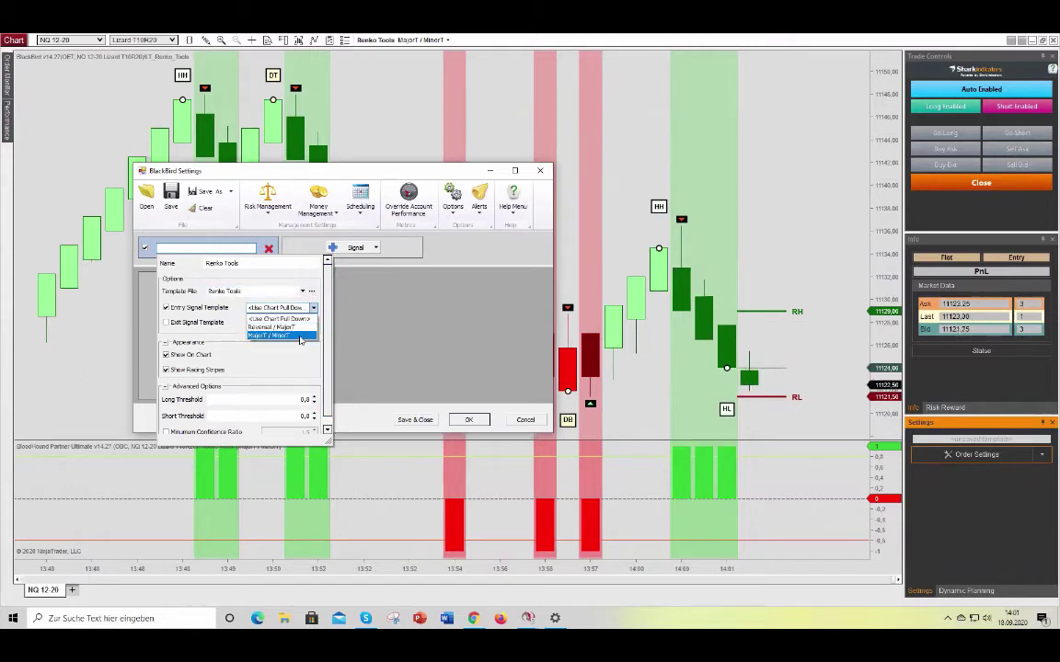
pyautogui.click(299, 341)
pyautogui.click(344, 289)
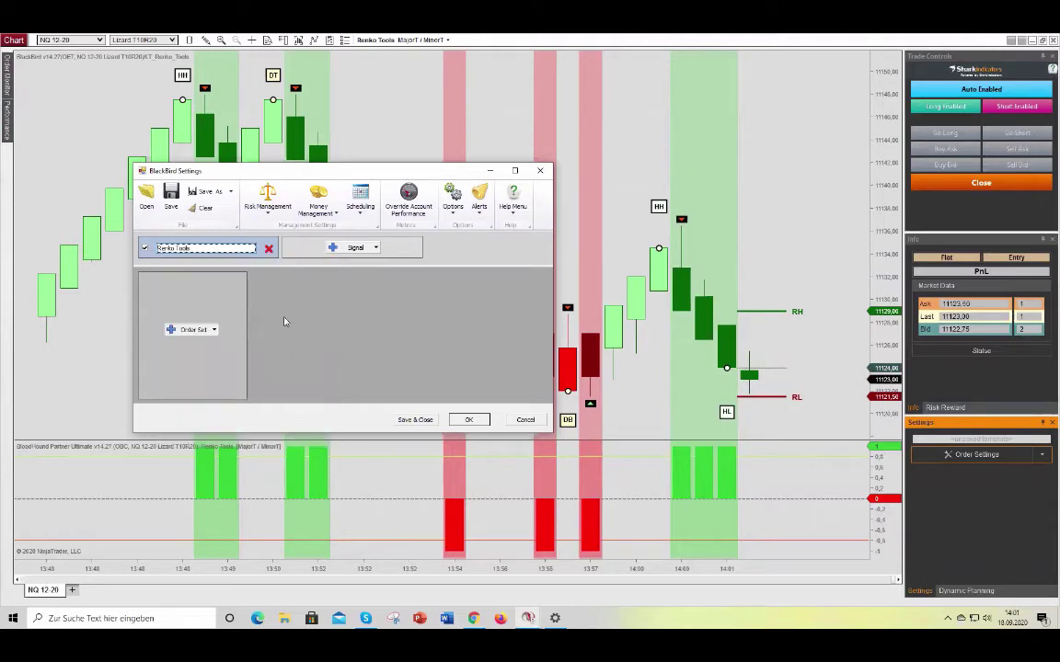
pyautogui.click(191, 329)
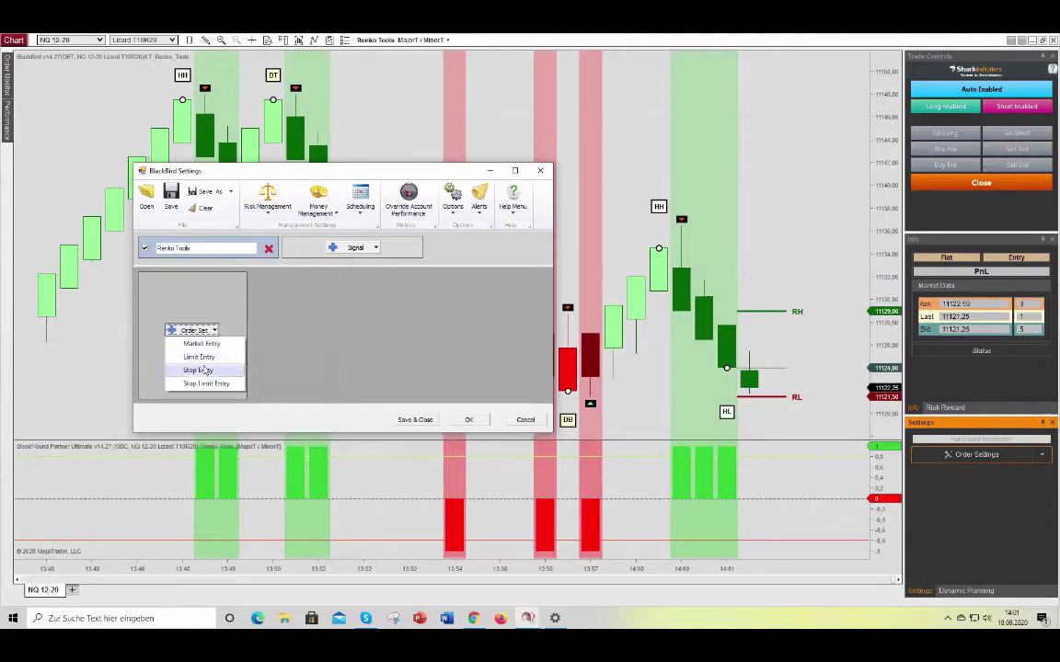
# - Add a stop entry placed by Indicator Value from LT_Renko_Tools: Projection High for longs, Projection Low for shorts
pyautogui.click(198, 370)
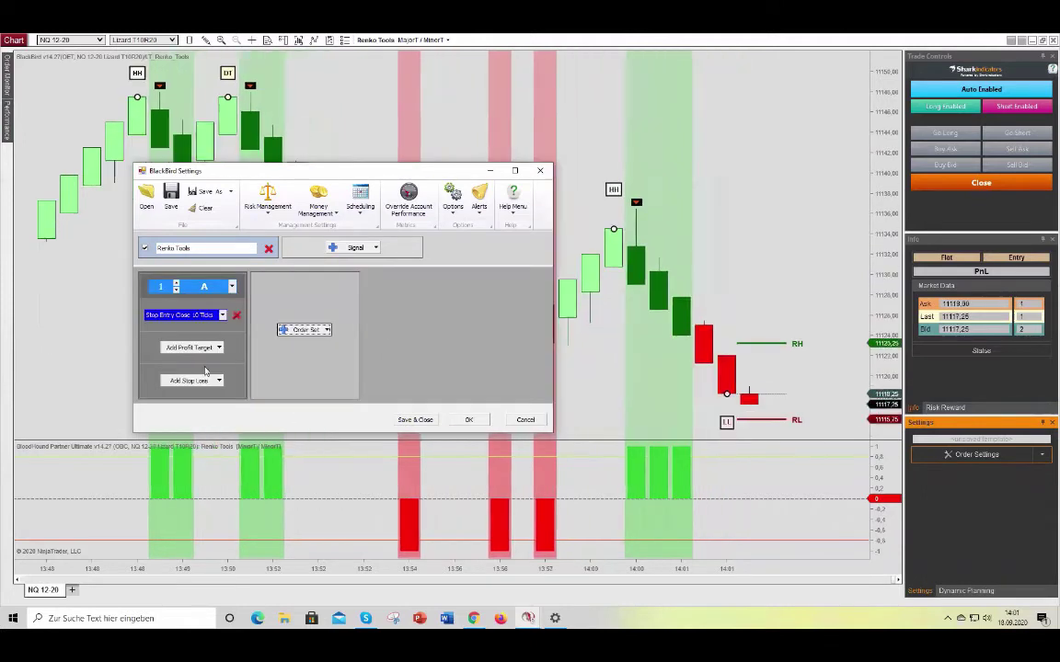
pyautogui.click(206, 316)
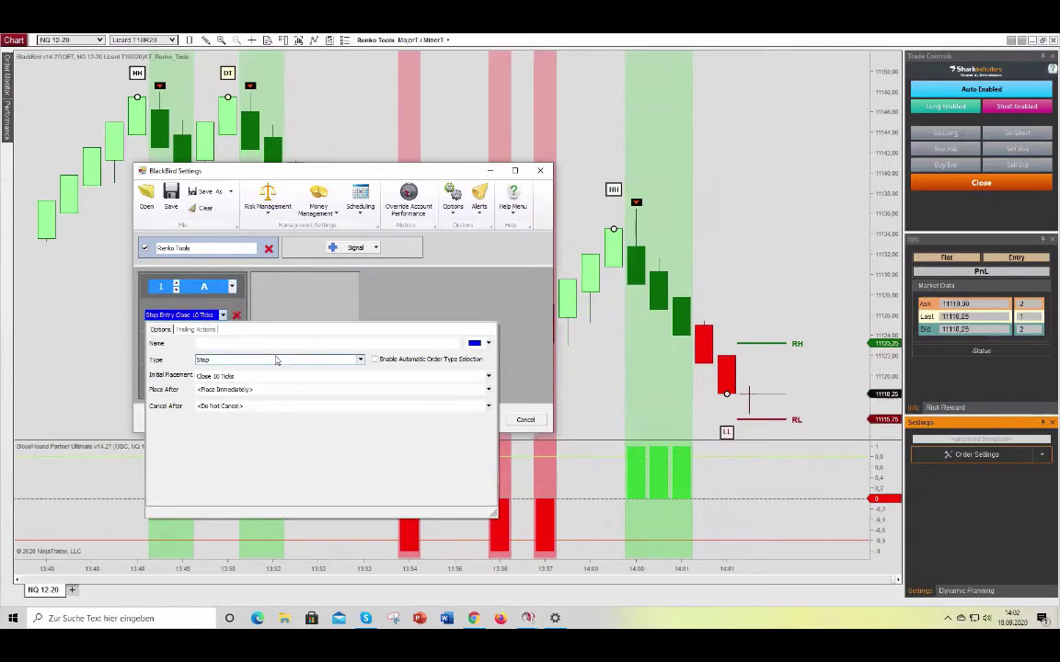
pyautogui.click(277, 378)
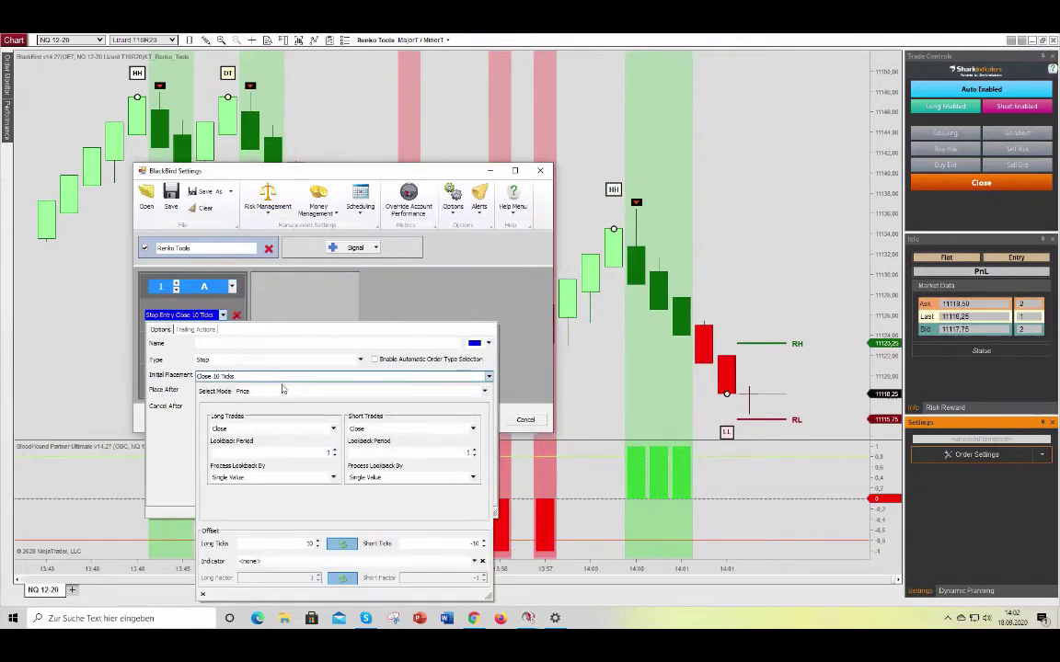
pyautogui.click(286, 391)
pyautogui.click(284, 411)
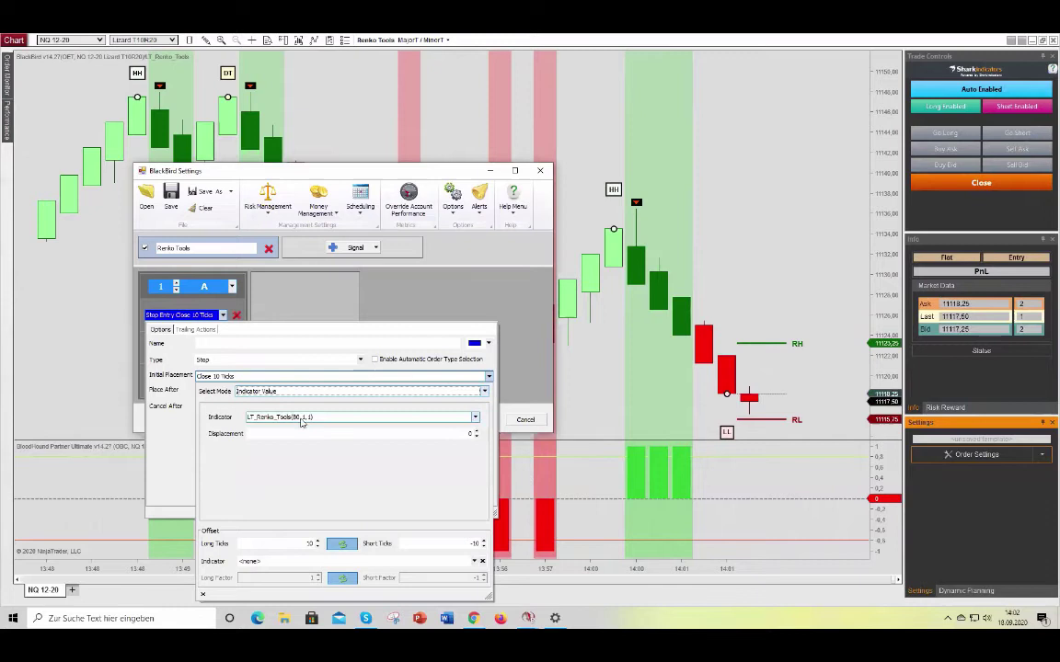
pyautogui.click(301, 418)
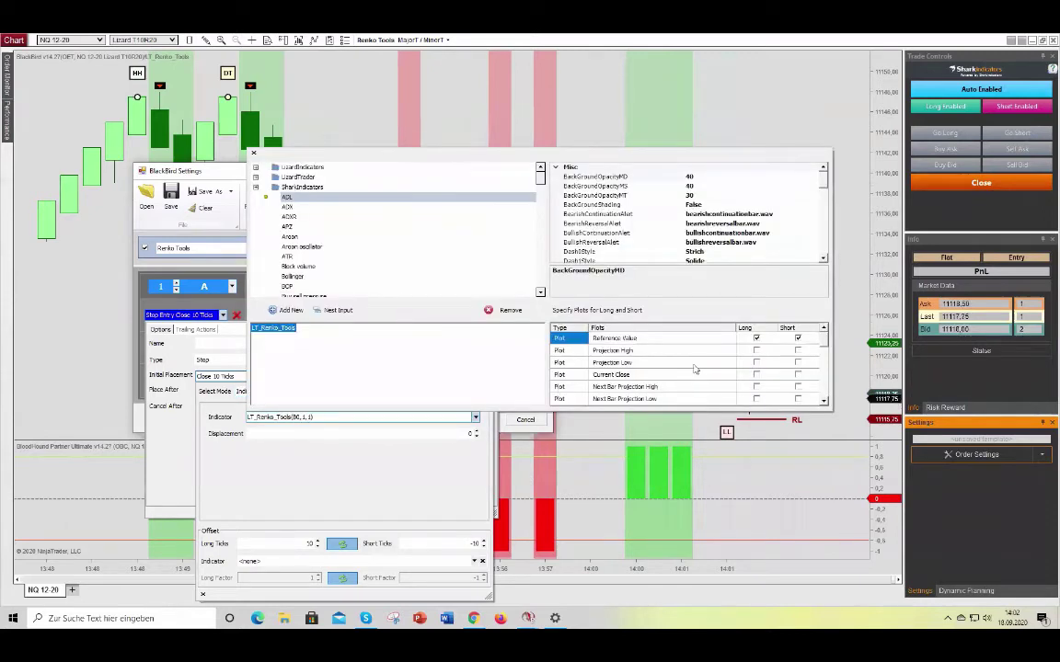
pyautogui.click(756, 351)
pyautogui.click(797, 362)
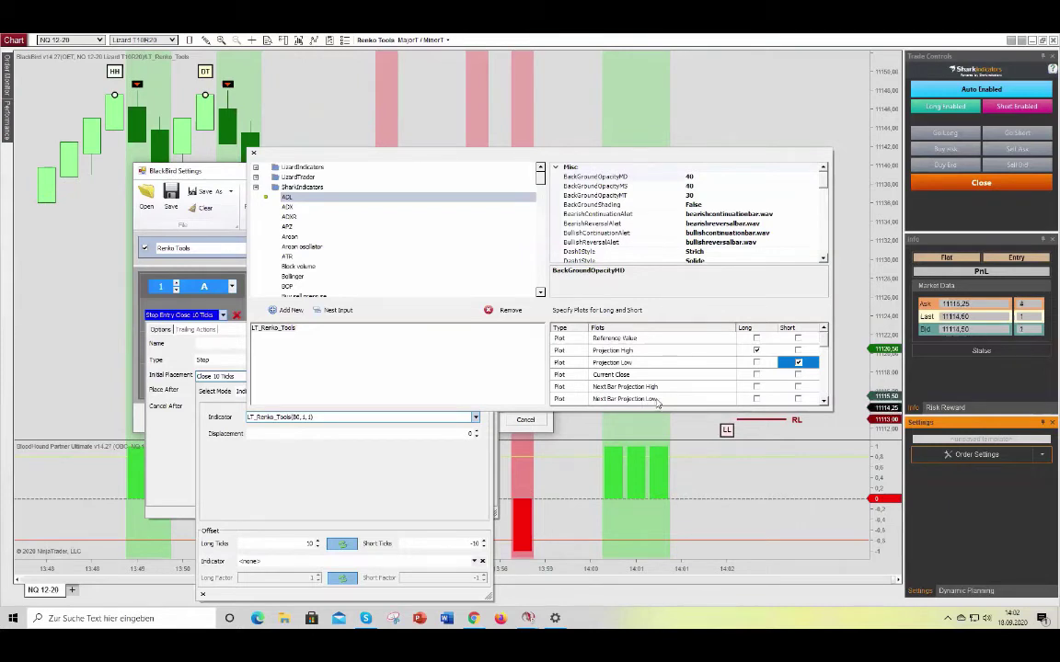
pyautogui.doubleClick(610, 405)
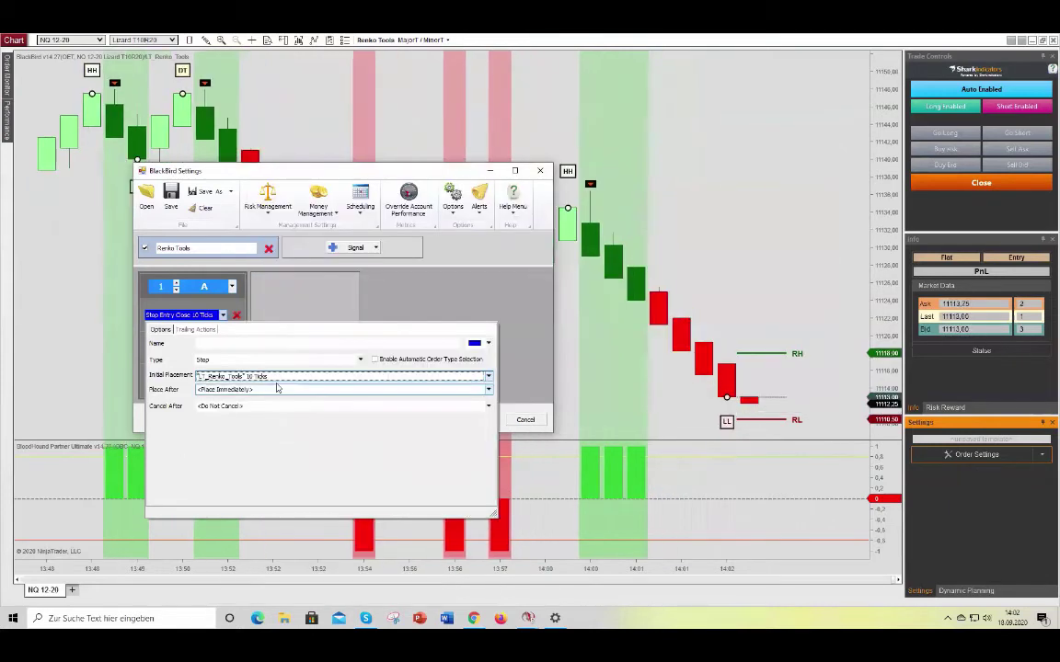
# - Set the stop entry's tick offset to 0 and enable Cancel After Bars
pyautogui.click(281, 378)
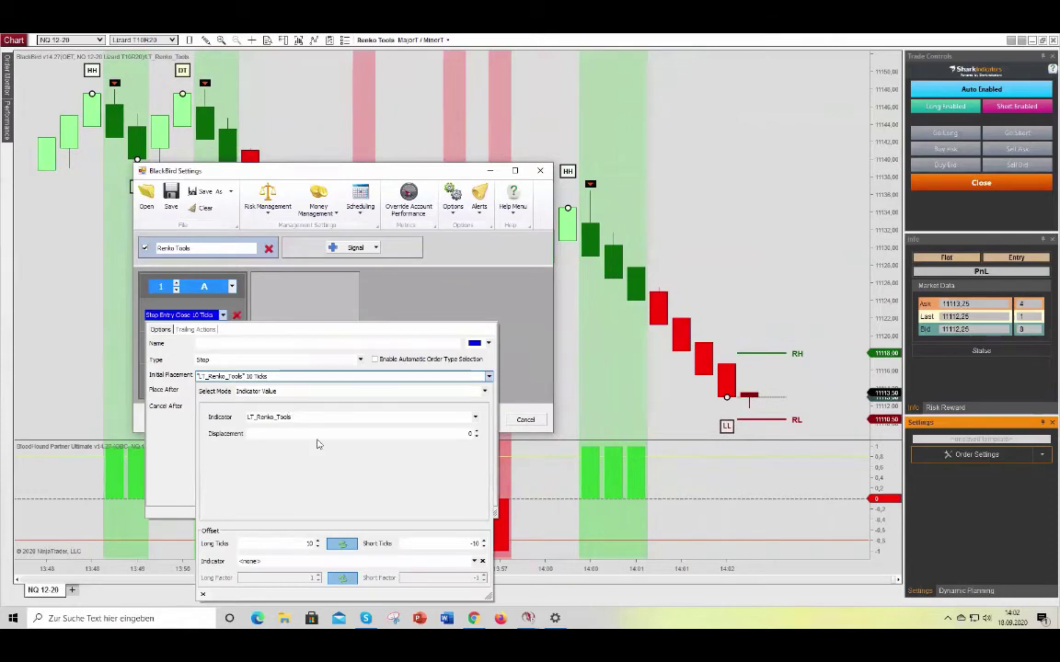
pyautogui.click(310, 542)
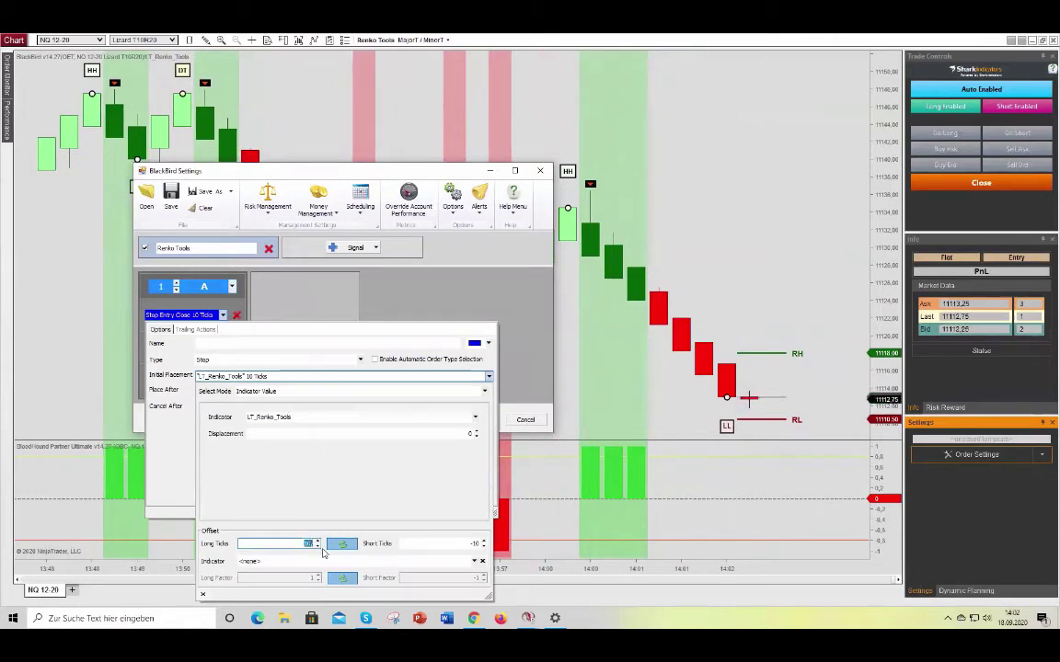
pyautogui.write('0')
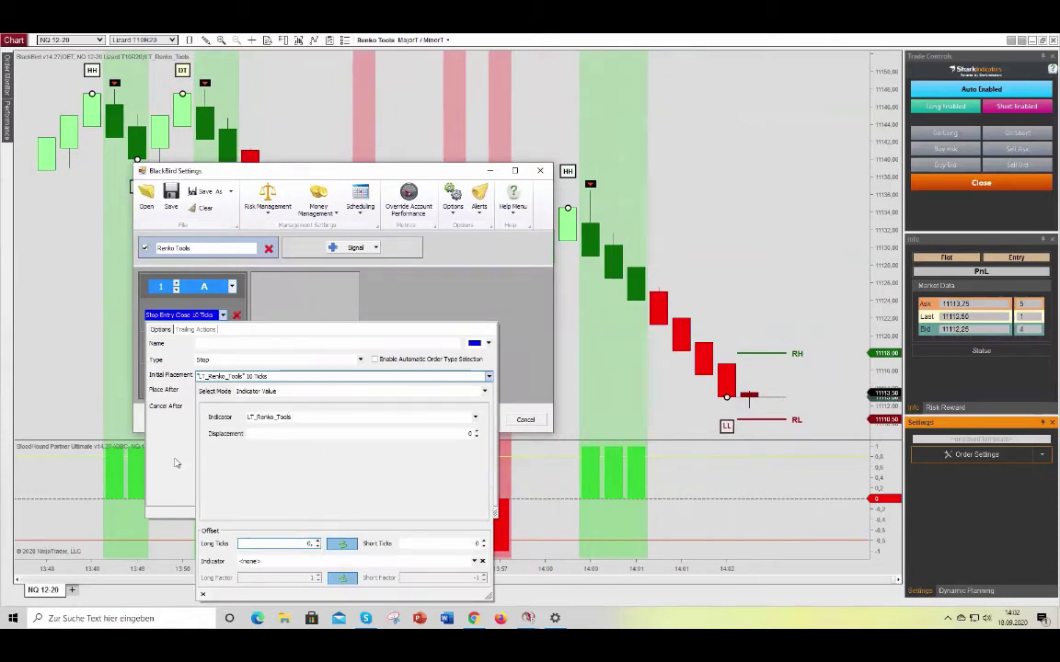
pyautogui.click(383, 390)
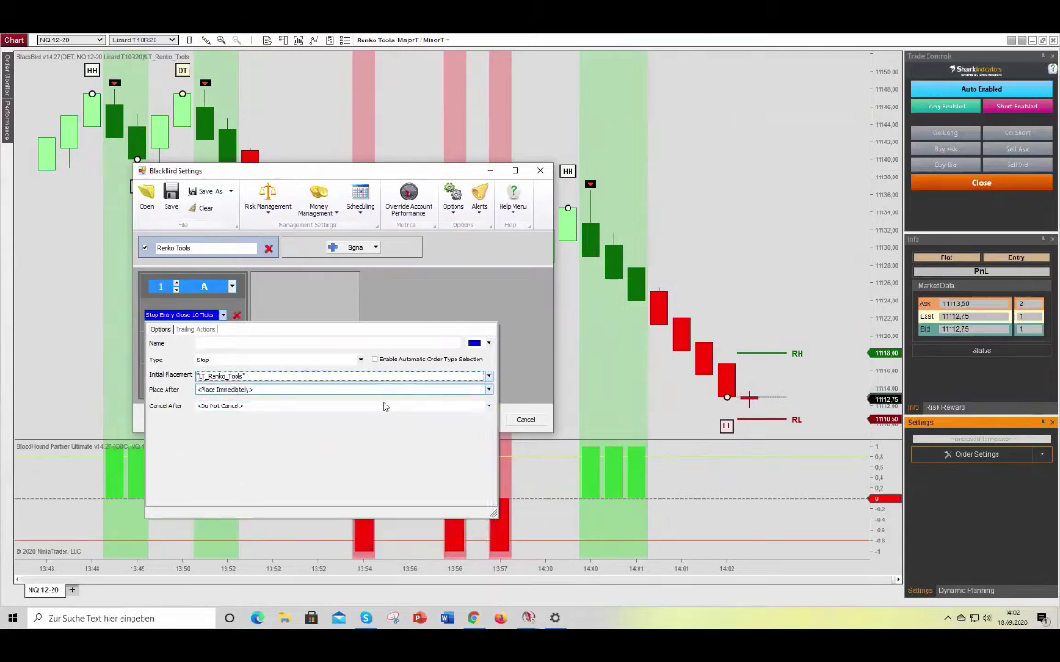
pyautogui.click(385, 406)
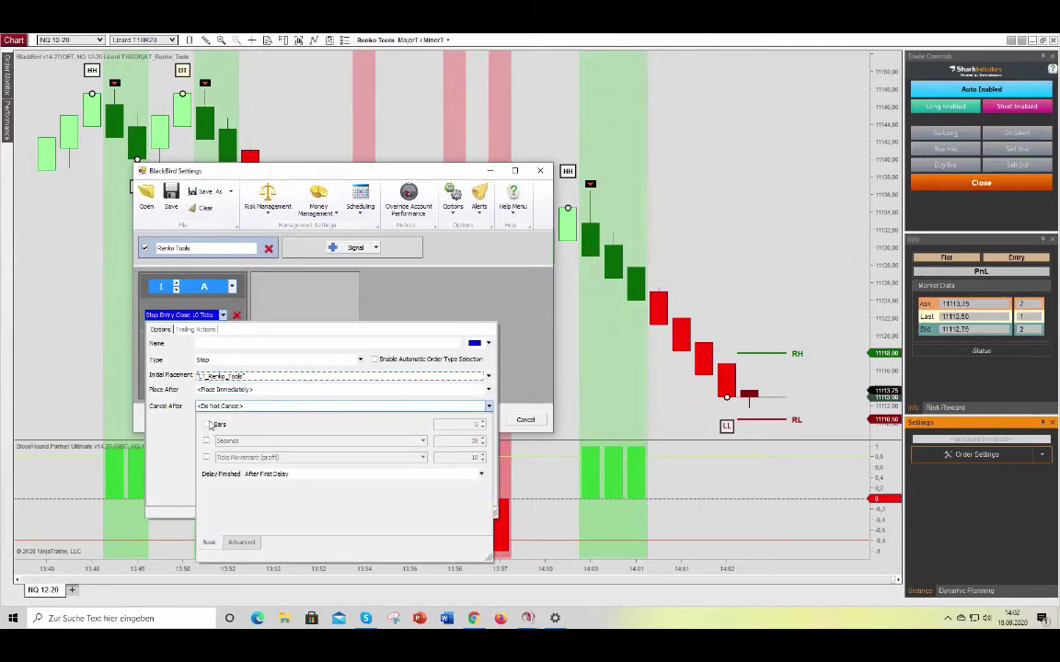
pyautogui.click(208, 425)
pyautogui.click(473, 424)
pyautogui.click(514, 334)
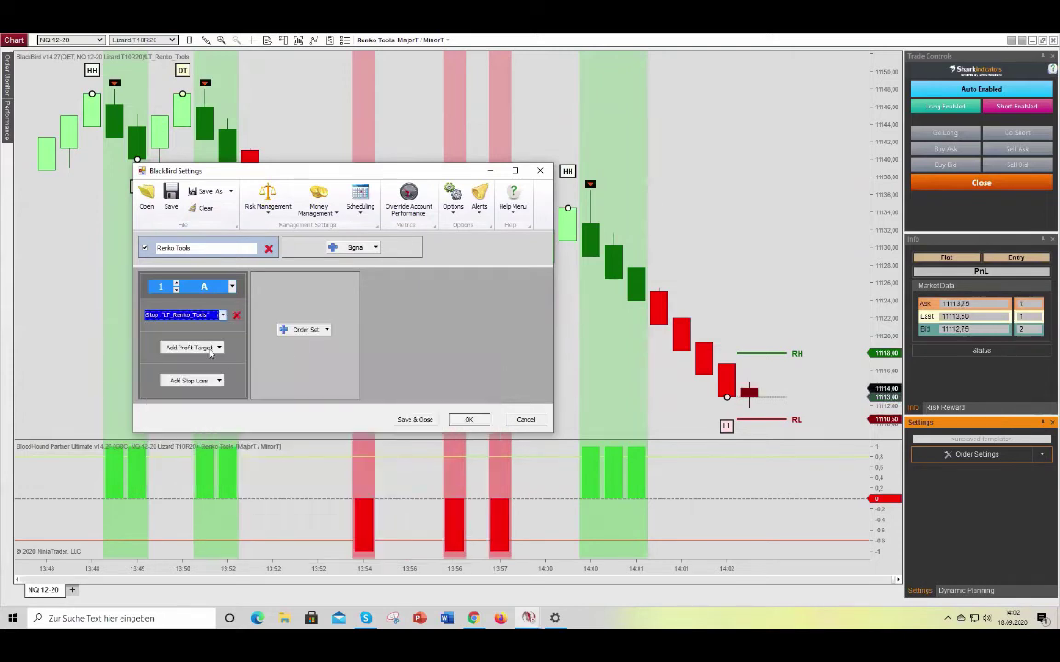
# - Add an OCO ATR profit target raised to 3xATR and a 1.5xATR fixed stop loss
pyautogui.click(211, 352)
pyautogui.click(203, 384)
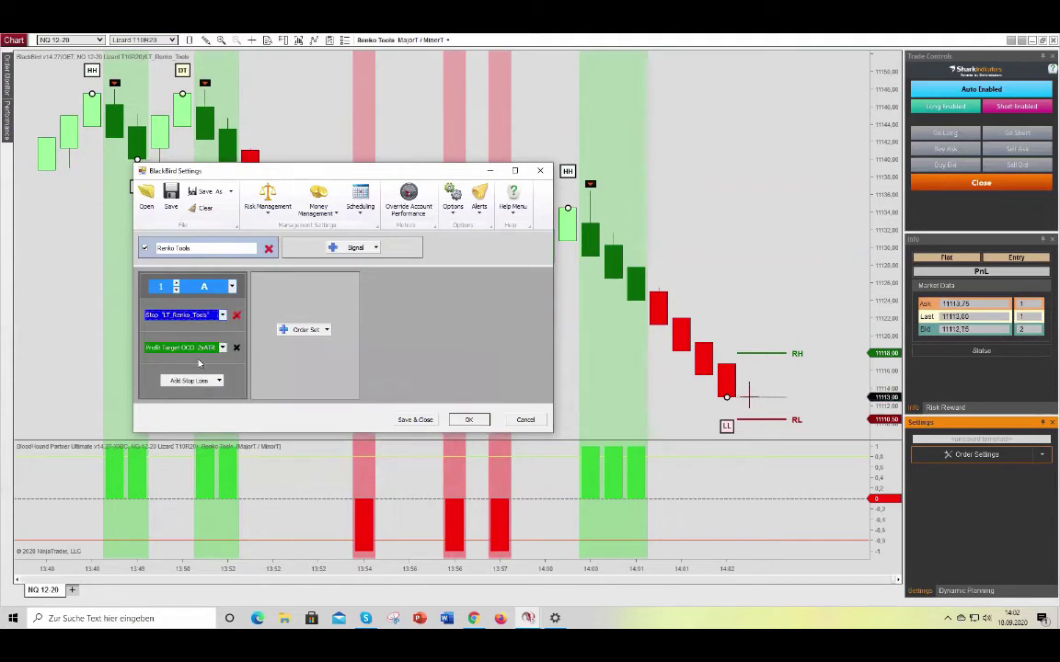
pyautogui.click(184, 347)
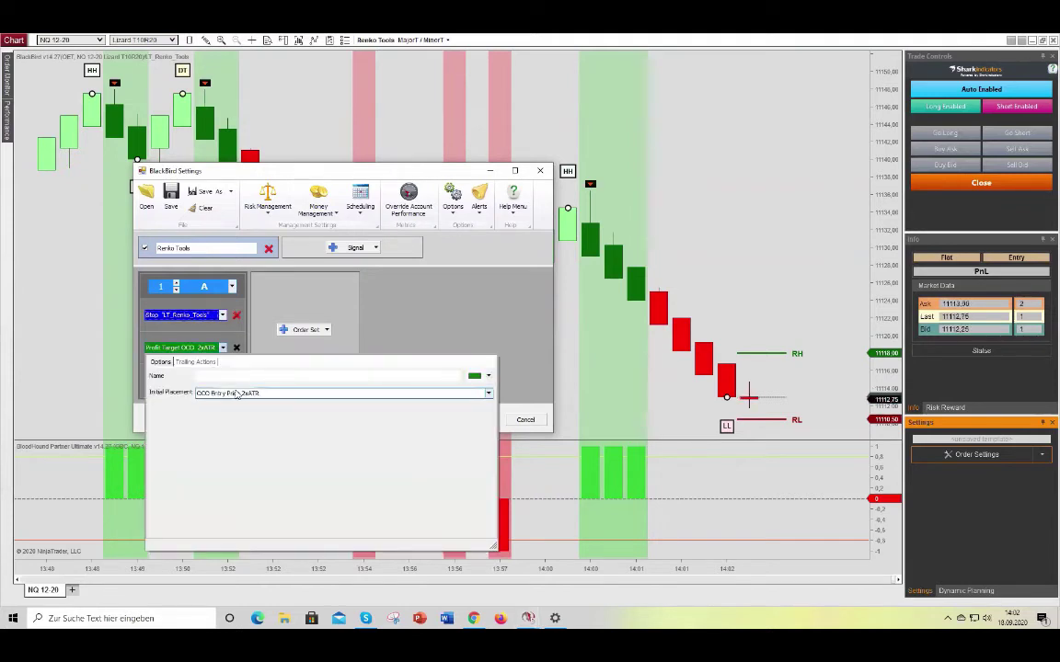
pyautogui.click(236, 393)
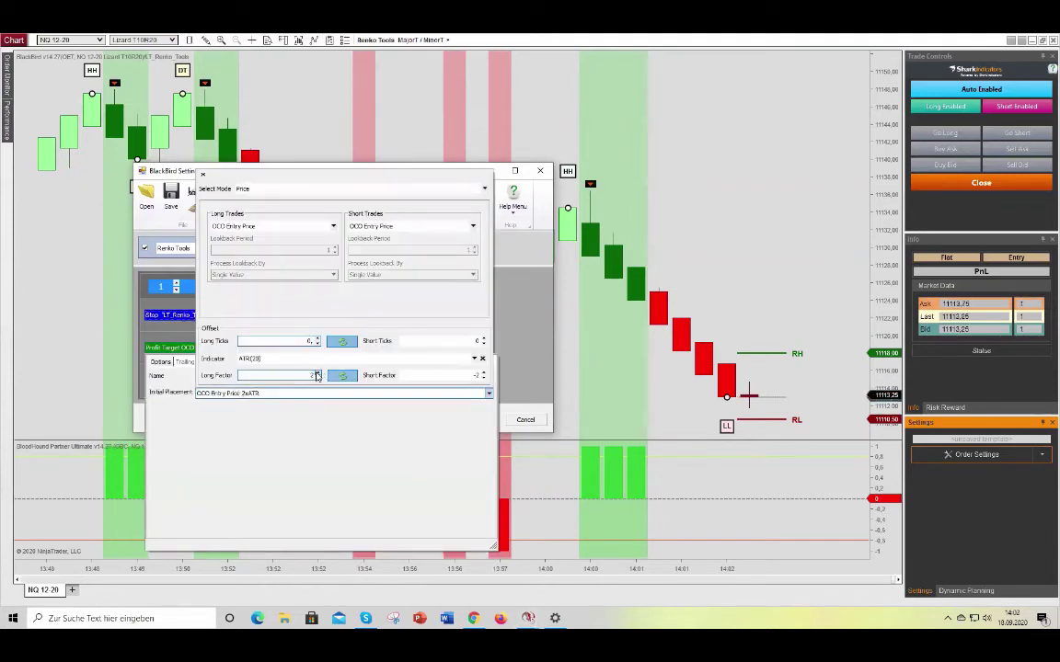
pyautogui.click(317, 372)
pyautogui.click(172, 356)
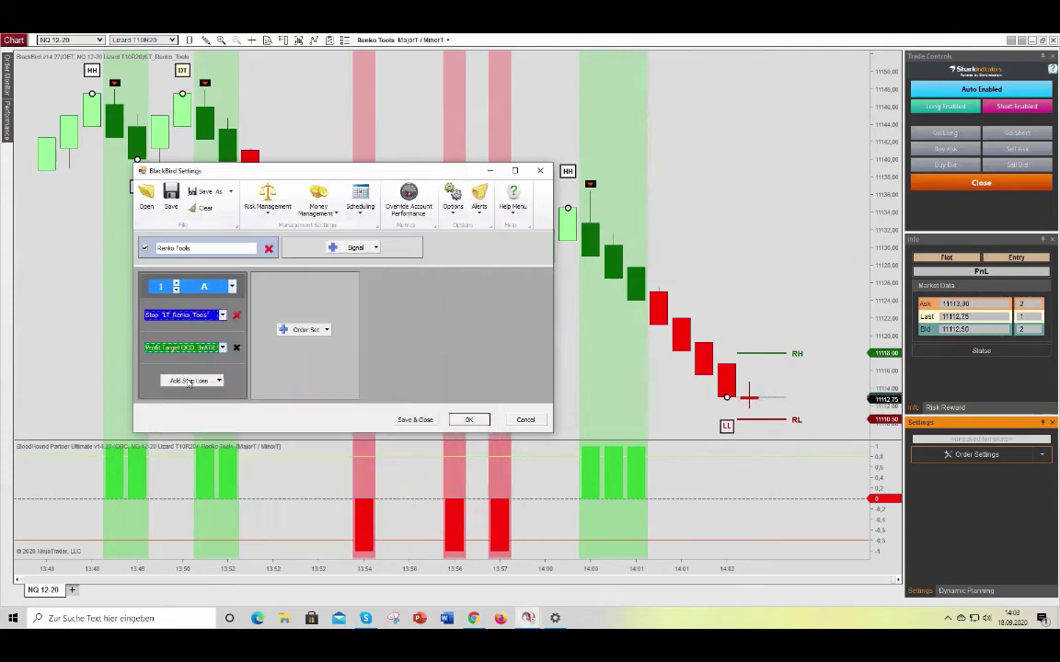
pyautogui.click(190, 379)
pyautogui.click(203, 421)
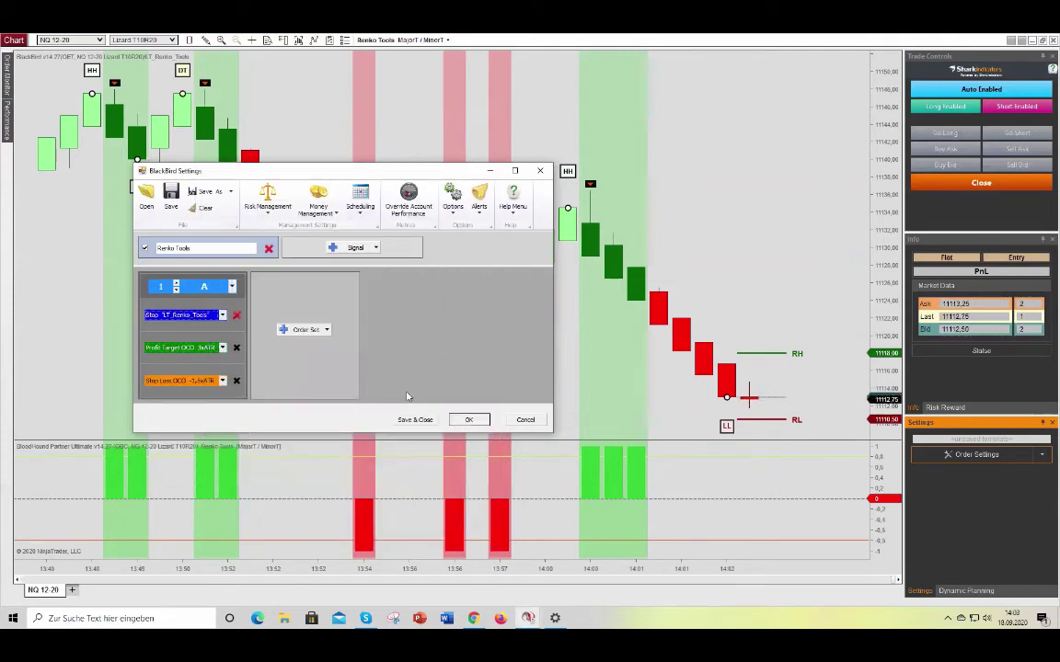
# - Apply BlackBird settings, reload NinjaScript with F5, choose MajorT / MinorT logic, and enlarge the price panel
pyautogui.click(468, 419)
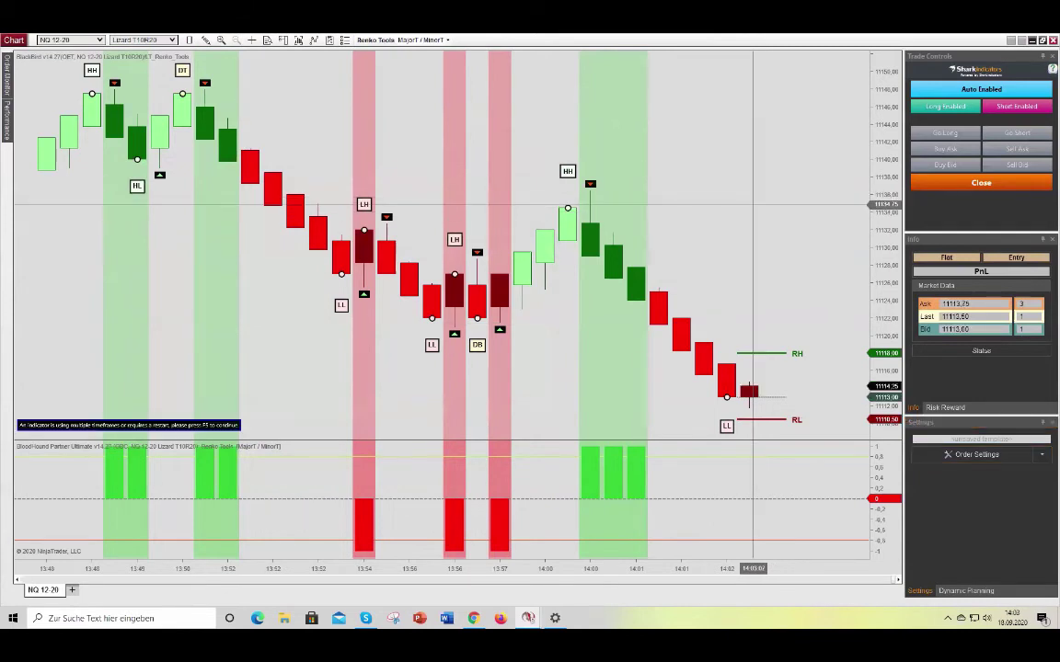
pyautogui.press('F5')
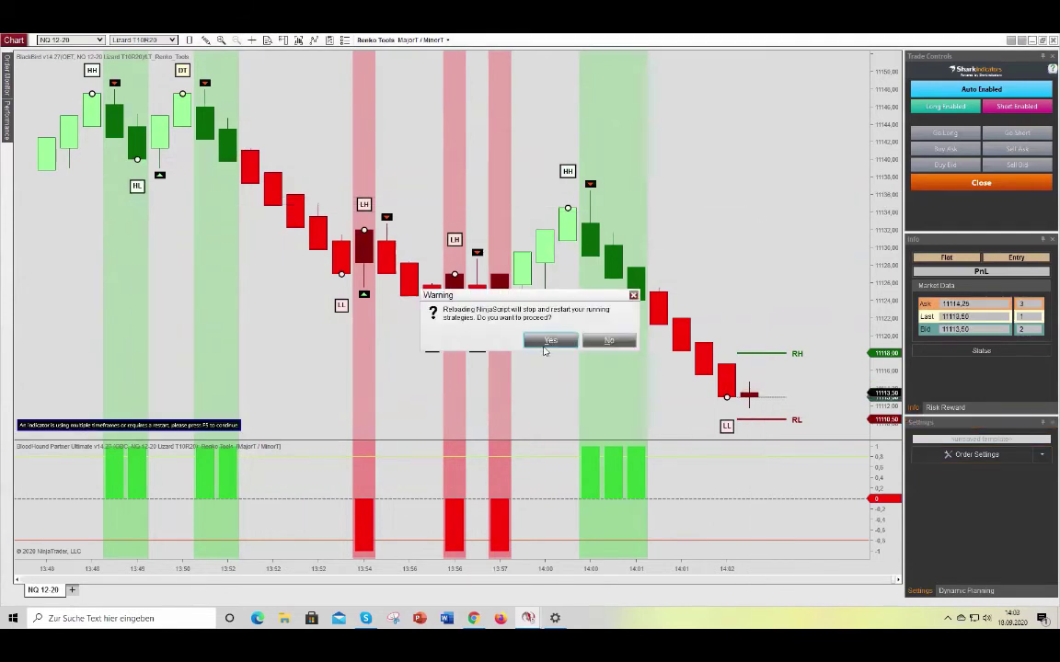
pyautogui.click(548, 342)
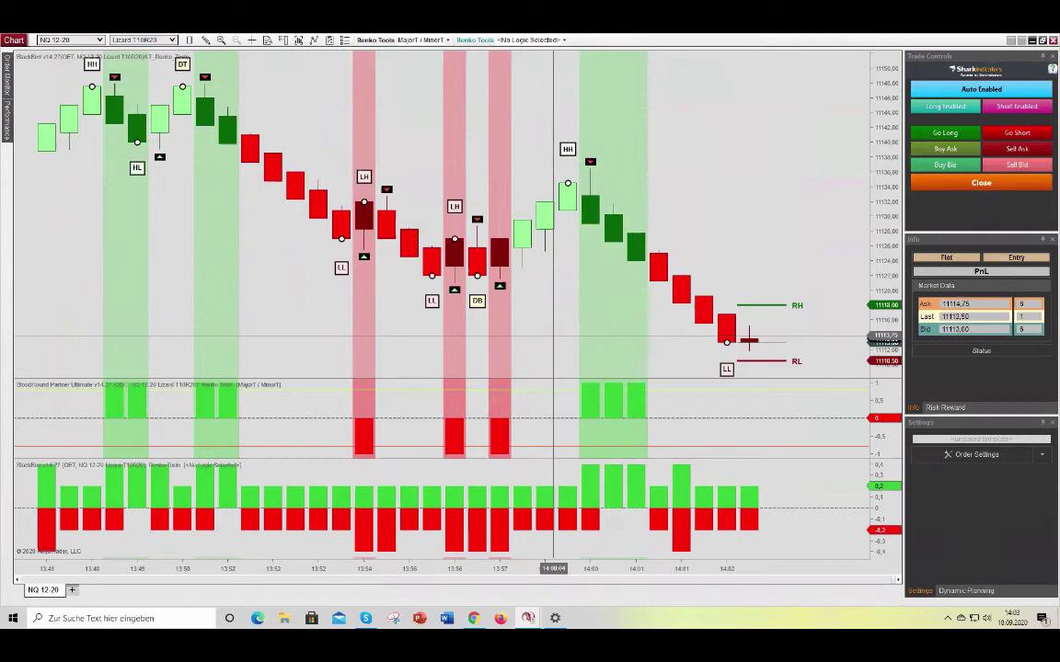
pyautogui.press('Down')
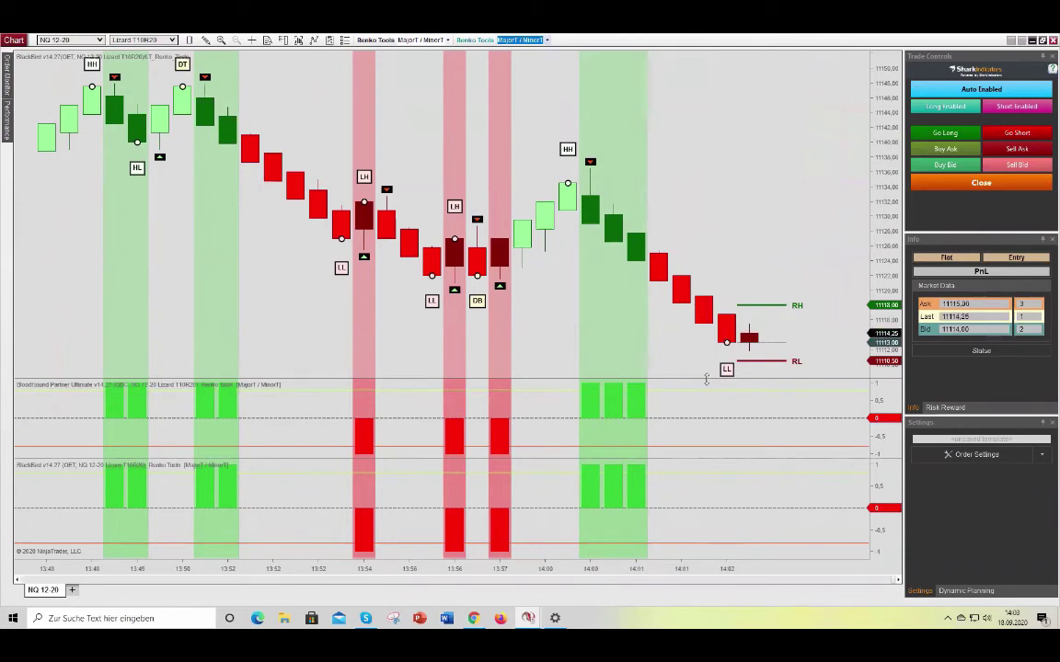
pyautogui.moveTo(707, 379); pyautogui.dragTo(699, 513)
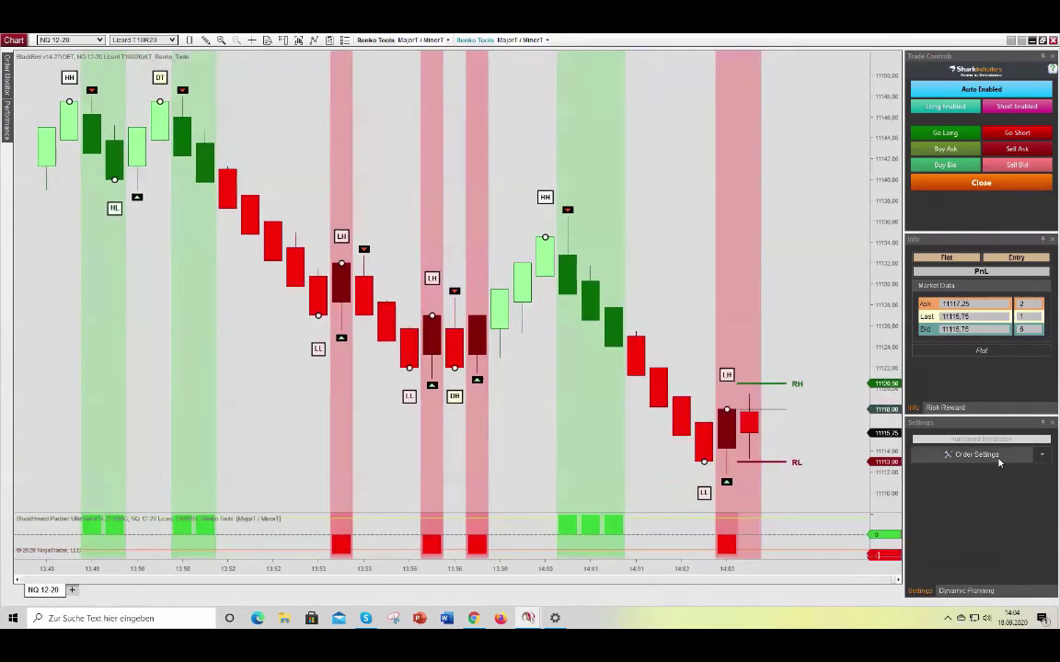
# - Enable Allow Re-Entry on Same Bar in BlackBird's order settings options and confirm with OK
pyautogui.click(976, 455)
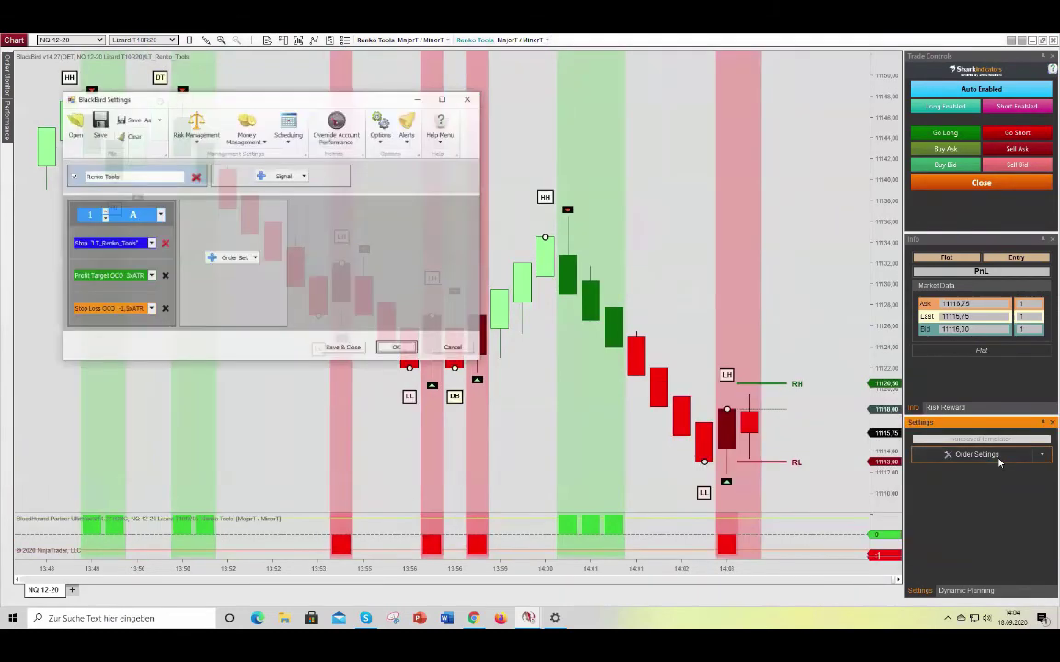
pyautogui.click(380, 127)
pyautogui.click(399, 180)
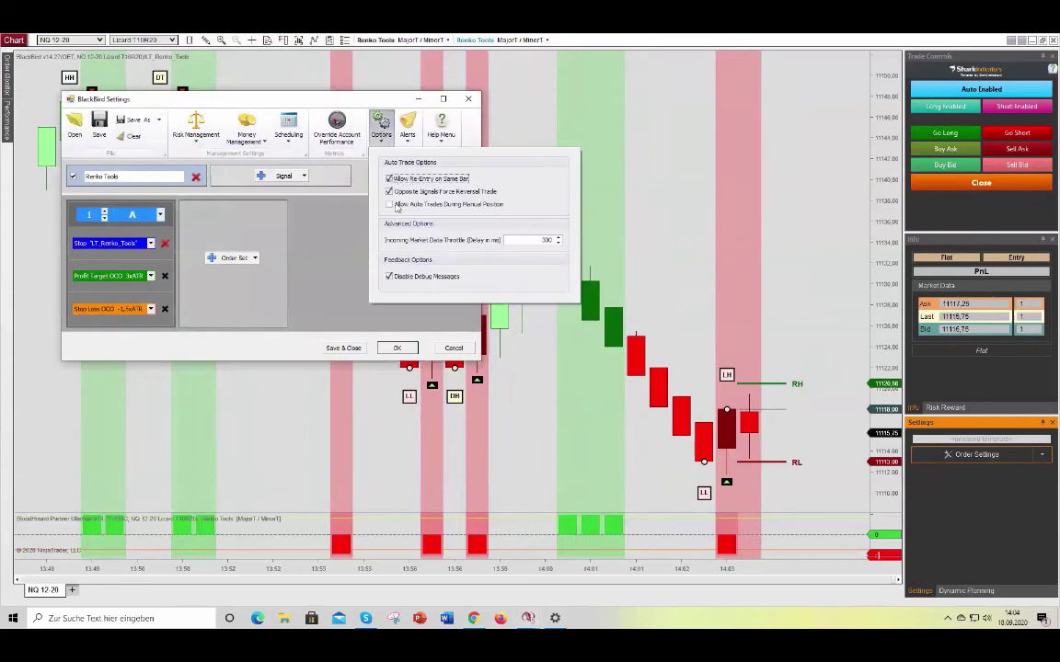
pyautogui.click(398, 347)
pyautogui.click(398, 348)
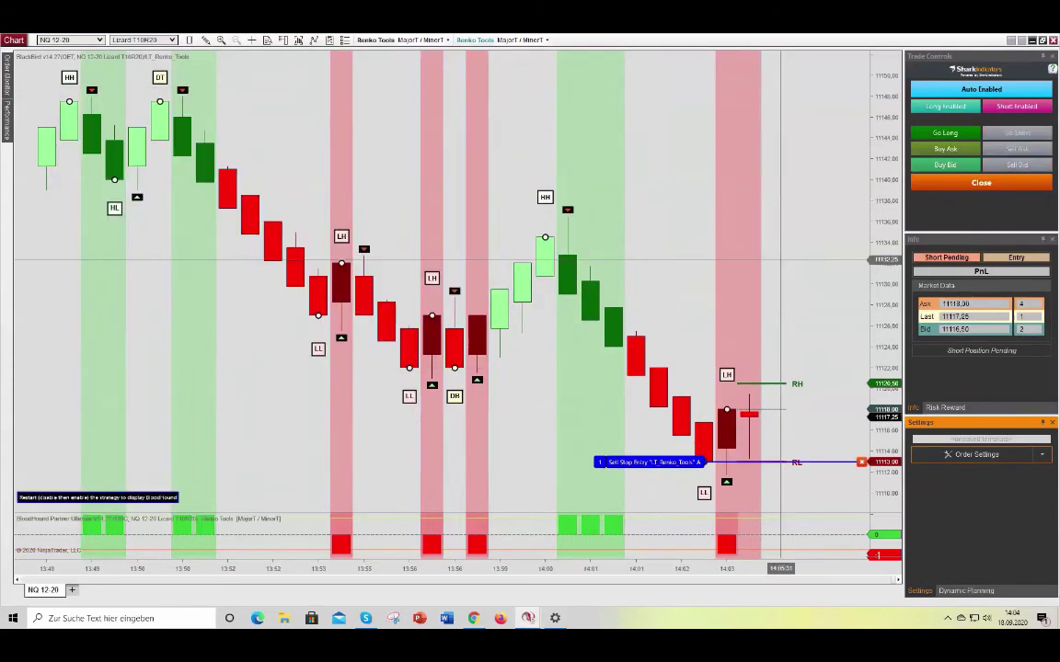